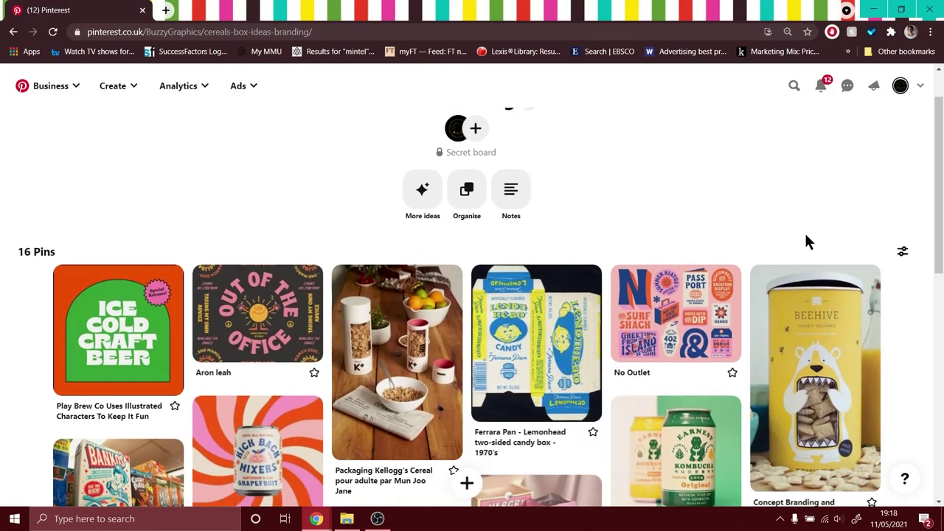
Step: Trace the cereal bowl's rim and mascot outlines with the Curvature Tool in Illustrator
{"action": "scroll", "coordinate": [931, 350], "scroll_direction": "down", "scroll_amount": 4}
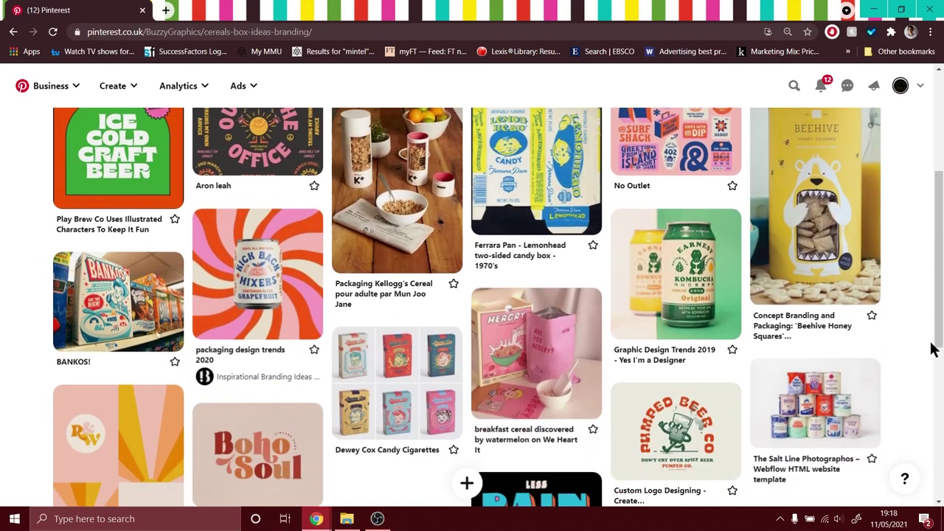
{"action": "scroll", "coordinate": [931, 350], "scroll_direction": "down", "scroll_amount": 2}
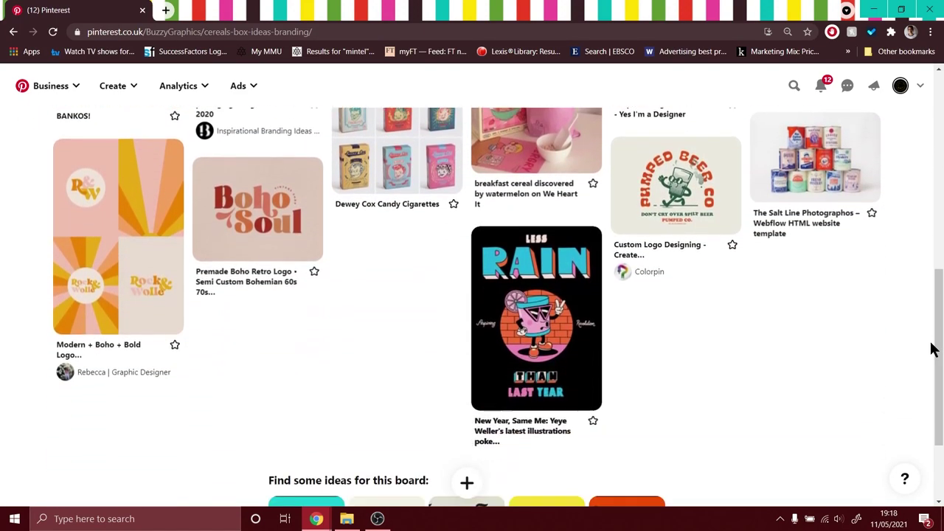
{"action": "scroll", "coordinate": [932, 350], "scroll_direction": "up", "scroll_amount": 4}
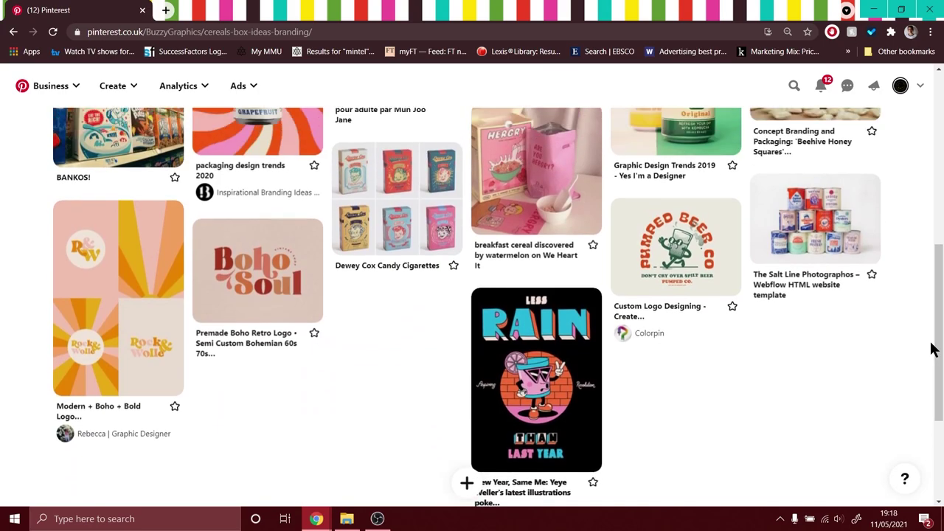
{"action": "scroll", "coordinate": [932, 349], "scroll_direction": "up", "scroll_amount": 4}
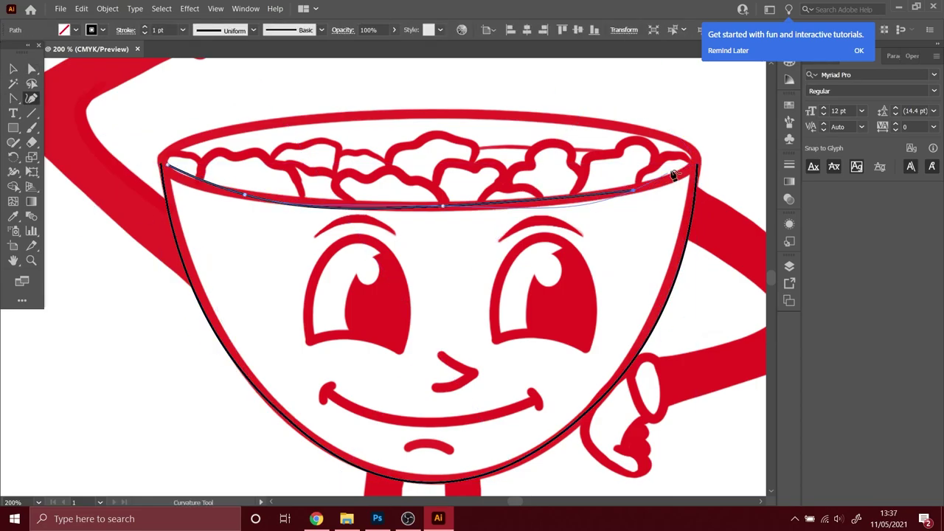
{"action": "left_click_drag", "start_coordinate": [162, 140], "coordinate": [690, 200]}
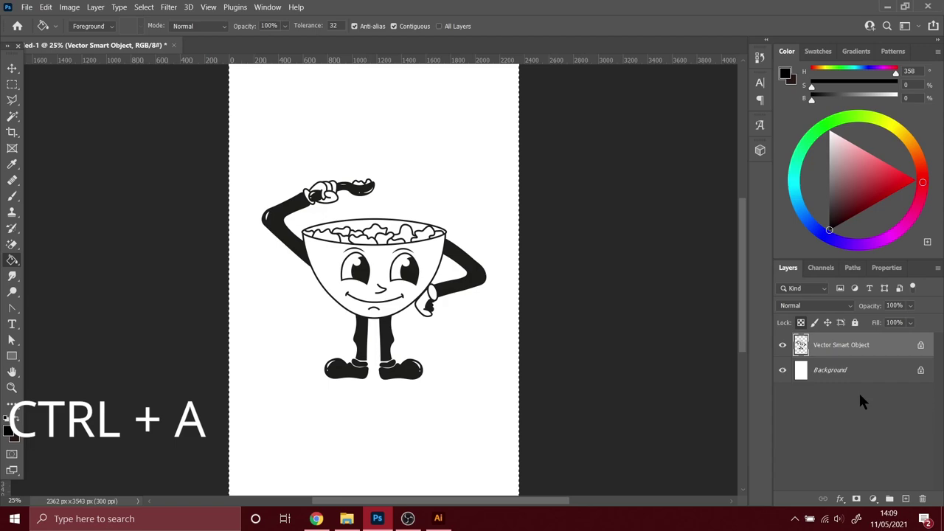
Step: Demo cutting the selection, Quick Mask, inverting the selection and the Fill options shortcut
{"action": "key", "text": "ctrl+x"}
{"action": "key", "text": "q"}
{"action": "key", "text": "q"}
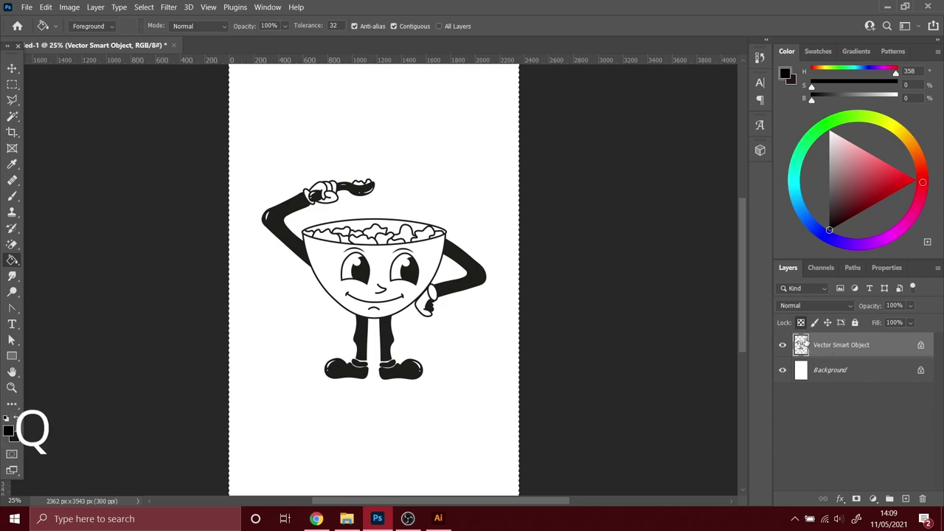
{"action": "key", "text": "ctrl+shift+i"}
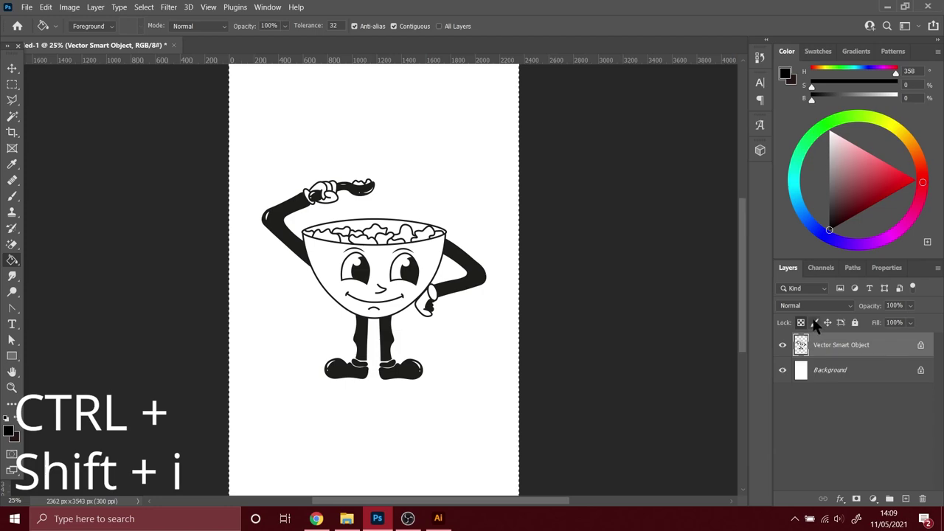
{"action": "key", "text": "shift+F5"}
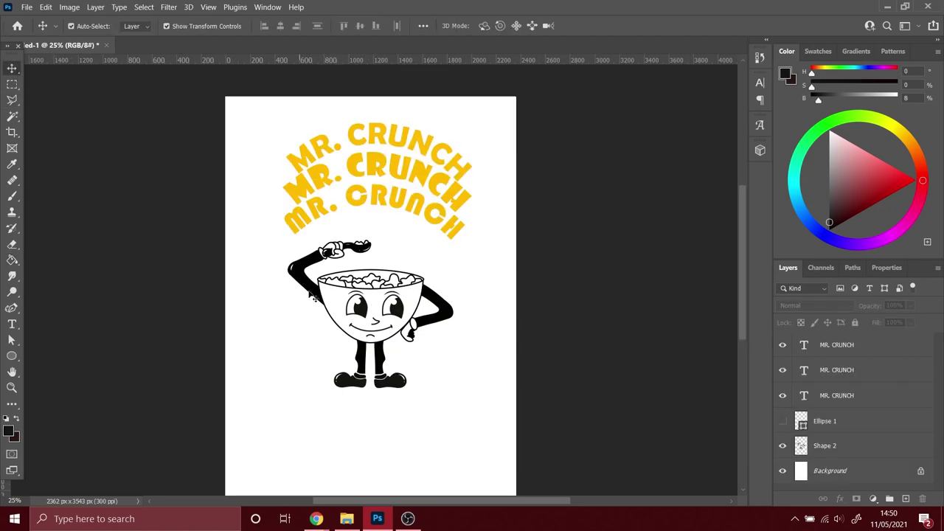
Step: Paint the Shape 2 mascot with the Brush and show the Ellipse 1 circle
{"action": "left_click", "coordinate": [825, 446]}
{"action": "key", "text": "b"}
{"action": "left_click", "coordinate": [77, 26]}
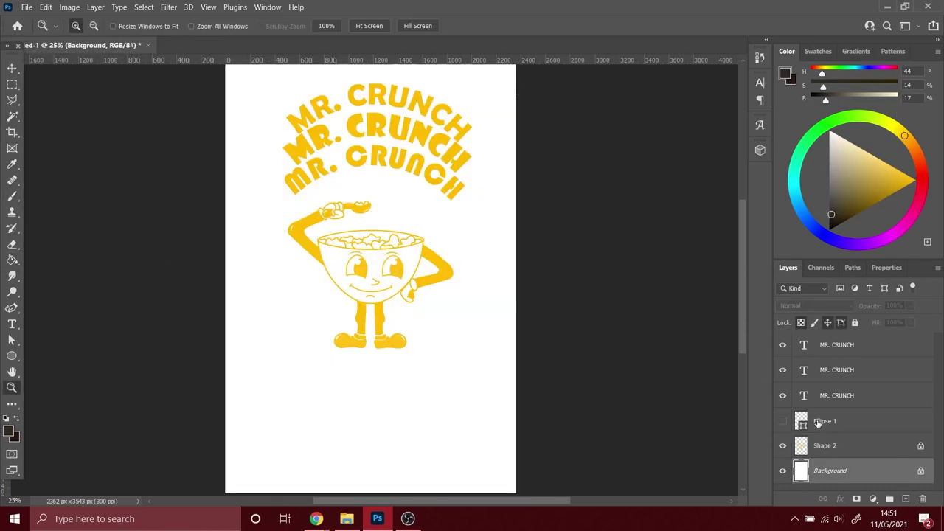
{"action": "left_click", "coordinate": [817, 423]}
{"action": "key", "text": "a"}
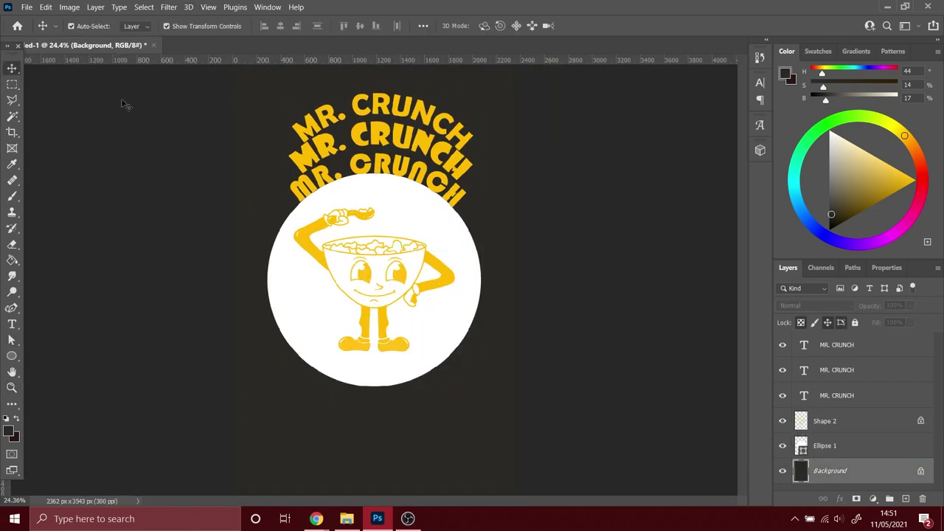
Step: Hide the duplicate MR. CRUNCH text layer so one arched title remains
{"action": "left_click", "coordinate": [784, 373]}
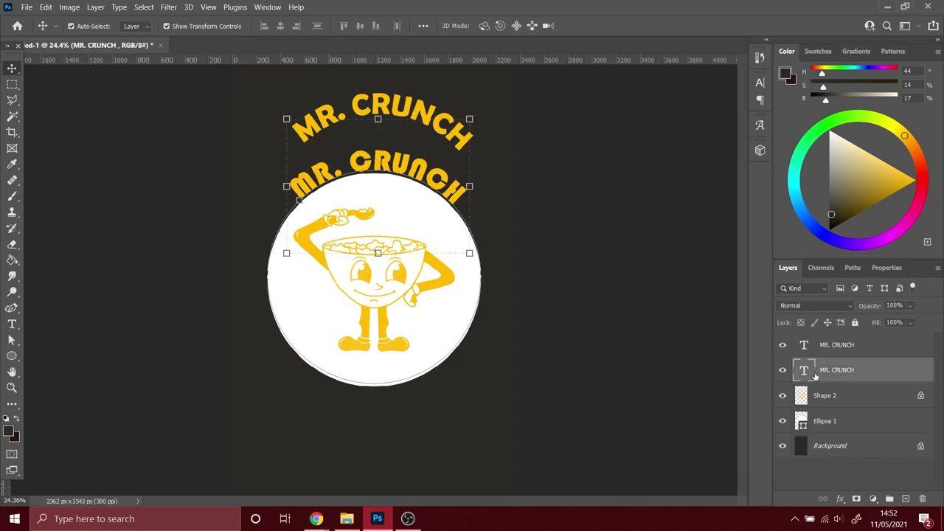
{"action": "left_click", "coordinate": [784, 352]}
{"action": "left_click", "coordinate": [783, 353]}
{"action": "left_click", "coordinate": [825, 396]}
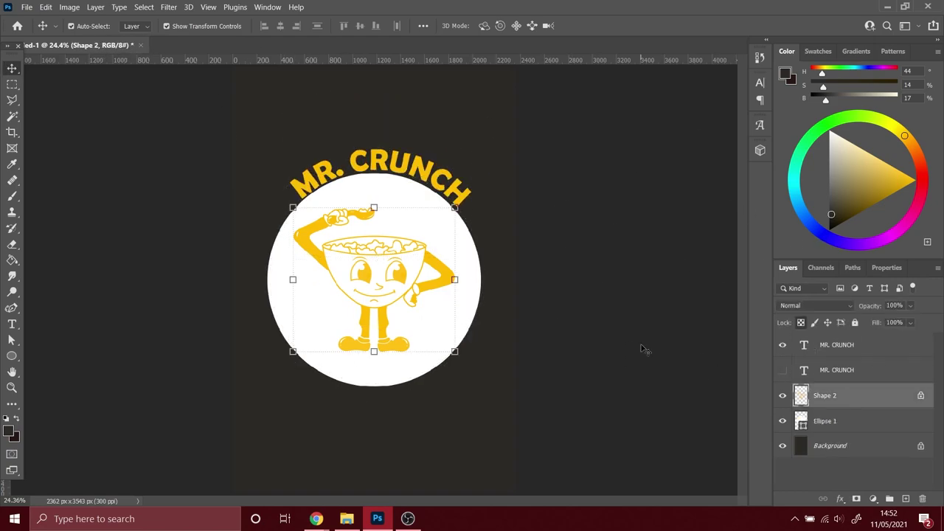
Step: Nudge the mascot up 10 px and fill a lower rectangle black on Background and Ellipse 1
{"action": "left_click_drag", "start_coordinate": [373, 281], "coordinate": [373, 273]}
{"action": "left_click", "coordinate": [830, 446]}
{"action": "key", "text": "m"}
{"action": "left_click_drag", "start_coordinate": [243, 352], "coordinate": [517, 462]}
{"action": "key", "text": "alt+BackSpace"}
{"action": "key", "text": "alt+bracketright"}
{"action": "key", "text": "alt+BackSpace"}
{"action": "left_click", "coordinate": [432, 204]}
{"action": "right_click", "coordinate": [313, 162]}
{"action": "left_click", "coordinate": [336, 166]}
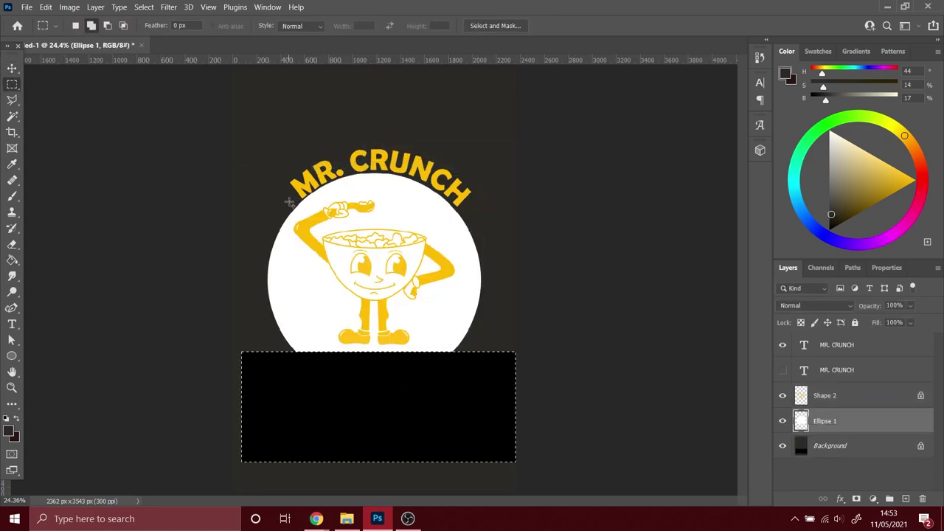
Step: Undo the black fills and fit the page to the window
{"action": "key", "text": "ctrl+z"}
{"action": "key", "text": "ctrl+z"}
{"action": "key", "text": "ctrl+z"}
{"action": "key", "text": "ctrl+z"}
{"action": "key", "text": "v"}
{"action": "left_click", "coordinate": [366, 171]}
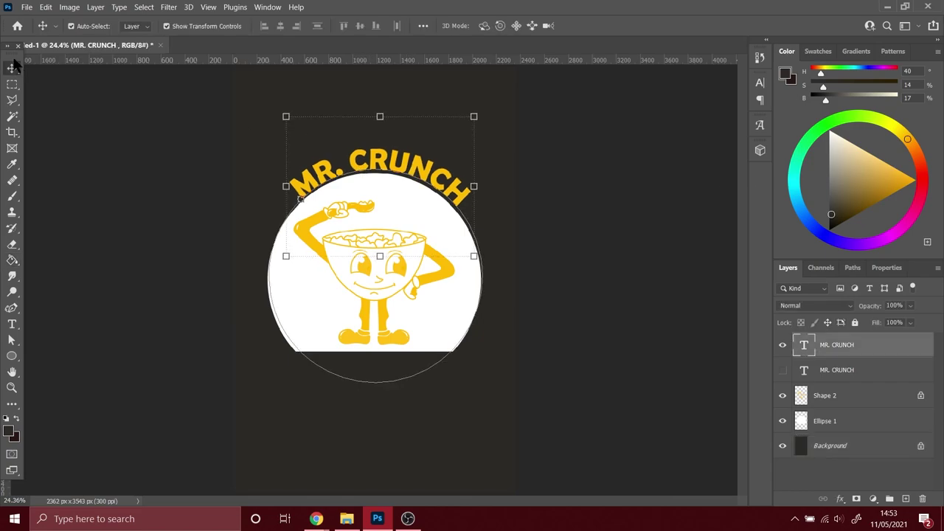
{"action": "key", "text": "z"}
{"action": "right_click", "coordinate": [388, 349]}
{"action": "left_click", "coordinate": [413, 404]}
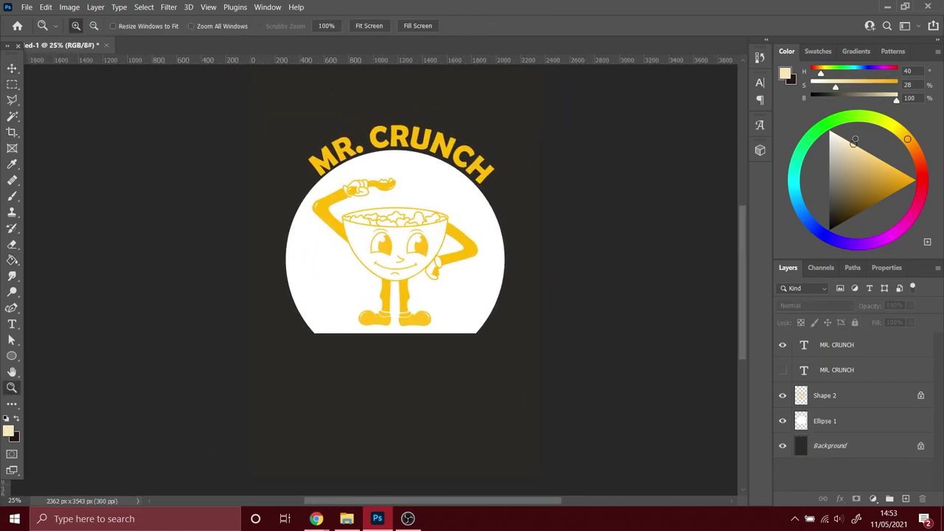
Step: Try a new foreground colour on Ellipse 1, undo it, and clear the selection
{"action": "left_click", "coordinate": [825, 421]}
{"action": "left_click", "coordinate": [809, 220]}
{"action": "left_click", "coordinate": [887, 171]}
{"action": "left_click", "coordinate": [436, 355], "text": "alt"}
{"action": "key", "text": "ctrl+z"}
{"action": "key", "text": "ctrl+z"}
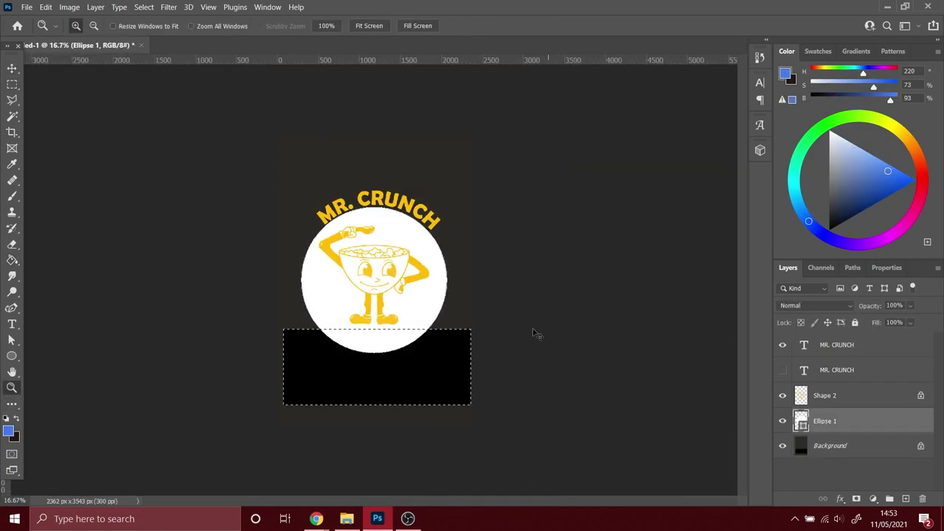
{"action": "key", "text": "m"}
{"action": "left_click", "coordinate": [518, 248]}
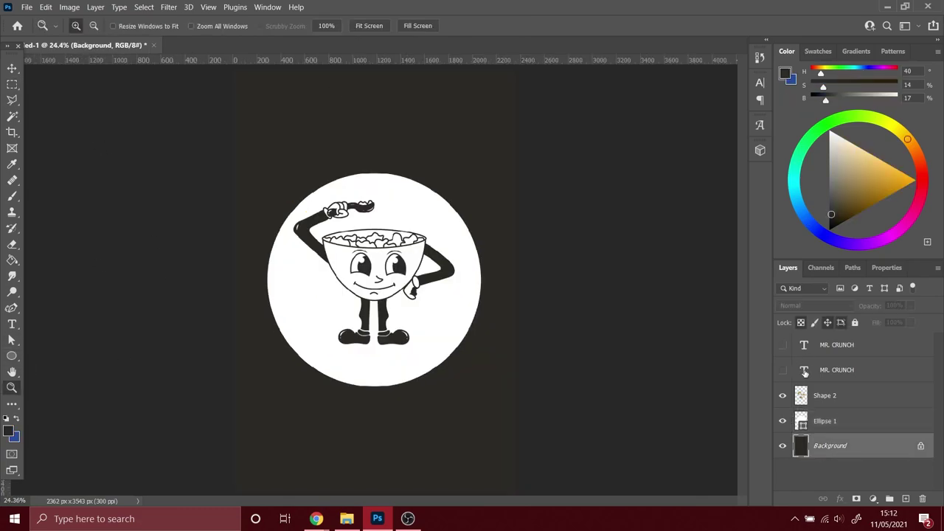
Step: On a new Layer 1, fill the top part orange and the lower part cream
{"action": "key", "text": "m"}
{"action": "key", "text": "ctrl+shift+alt+n"}
{"action": "left_click_drag", "start_coordinate": [232, 71], "coordinate": [516, 285]}
{"action": "key", "text": "alt+BackSpace"}
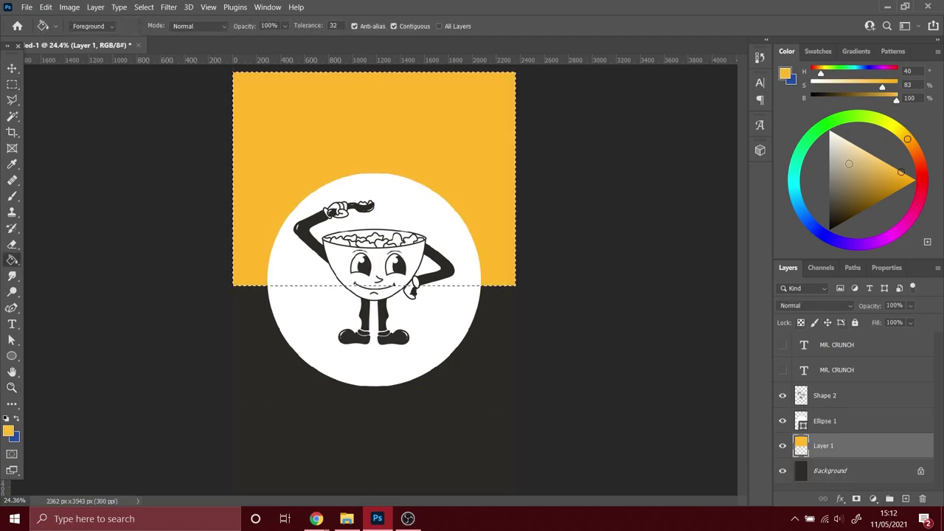
{"action": "key", "text": "ctrl+shift+i"}
{"action": "key", "text": "alt+BackSpace"}
{"action": "right_click", "coordinate": [379, 119]}
Step: Apply a Square Wave distortion (wavelength 341, wrap around) to turn the fills into stripes
{"action": "left_click", "coordinate": [168, 6]}
{"action": "left_click", "coordinate": [334, 256]}
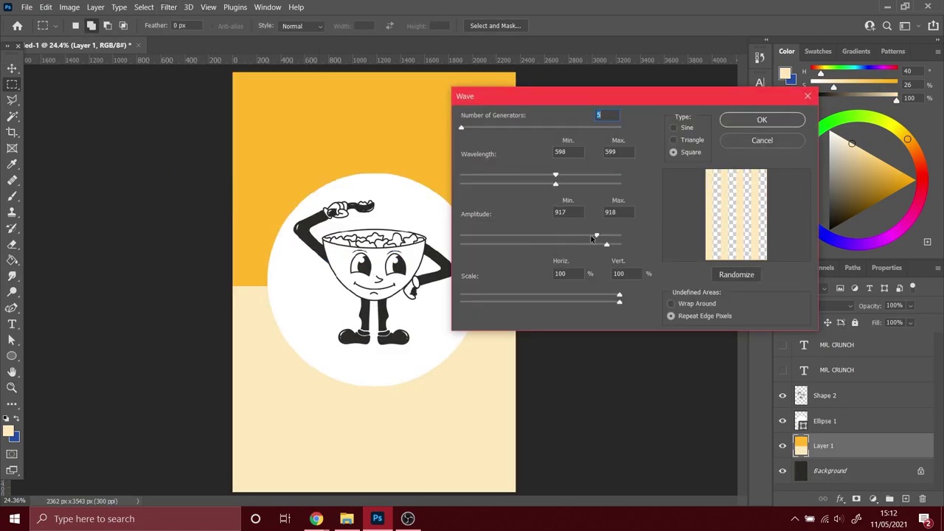
{"action": "left_click_drag", "start_coordinate": [465, 245], "coordinate": [602, 244]}
{"action": "left_click_drag", "start_coordinate": [557, 184], "coordinate": [515, 184]}
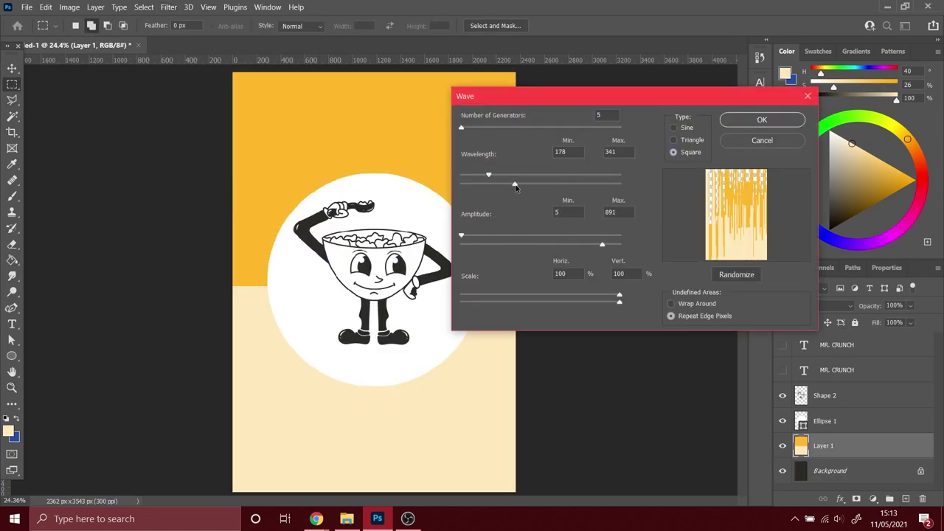
{"action": "left_click_drag", "start_coordinate": [602, 244], "coordinate": [524, 237]}
{"action": "left_click_drag", "start_coordinate": [615, 237], "coordinate": [461, 243]}
{"action": "left_click", "coordinate": [671, 304]}
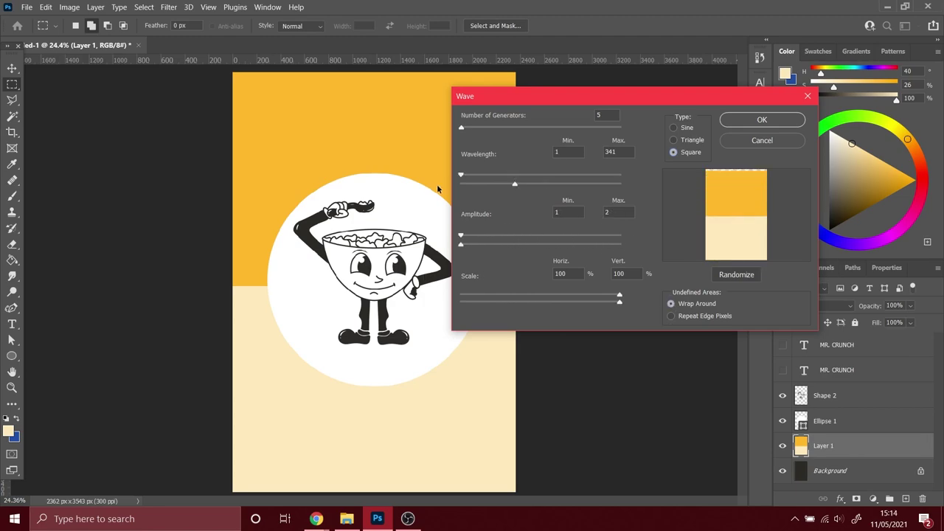
{"action": "left_click", "coordinate": [762, 120]}
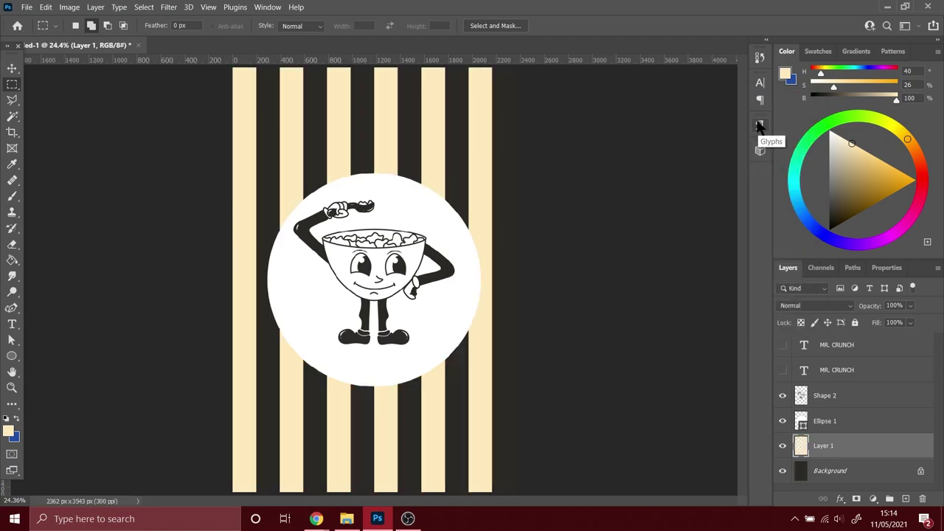
Step: Merge Layer 1 down, recolour the dark stripes orange, and try Polar Coordinates
{"action": "key", "text": "g"}
{"action": "key", "text": "ctrl+e"}
{"action": "left_click", "coordinate": [415, 164]}
{"action": "left_click", "coordinate": [169, 6]}
{"action": "left_click", "coordinate": [353, 200]}
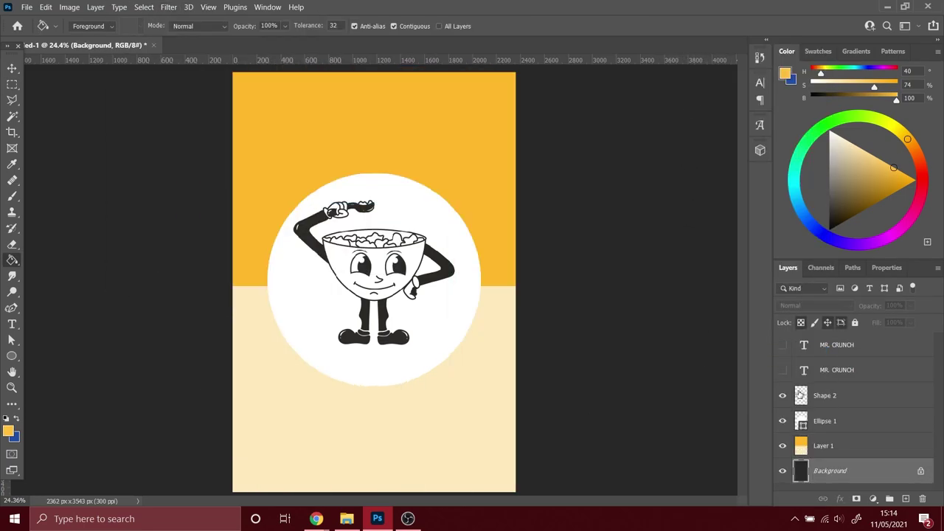
Step: Flip Layer 1 vertically and rerun Wave with the height raised to about 478
{"action": "key", "text": "ctrl+t"}
{"action": "right_click", "coordinate": [384, 158]}
{"action": "left_click", "coordinate": [439, 372]}
{"action": "key", "text": "Return"}
{"action": "left_click", "coordinate": [169, 6]}
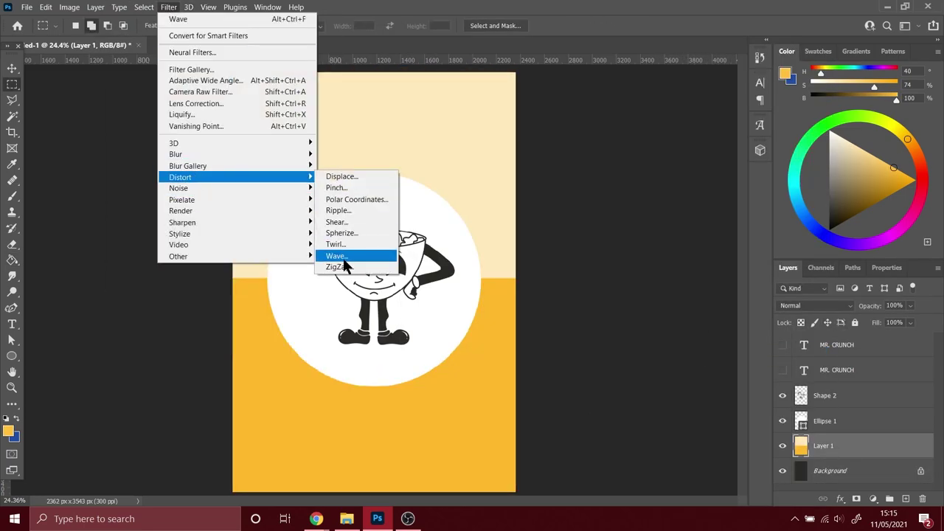
{"action": "left_click", "coordinate": [613, 109]}
{"action": "left_click", "coordinate": [169, 7]}
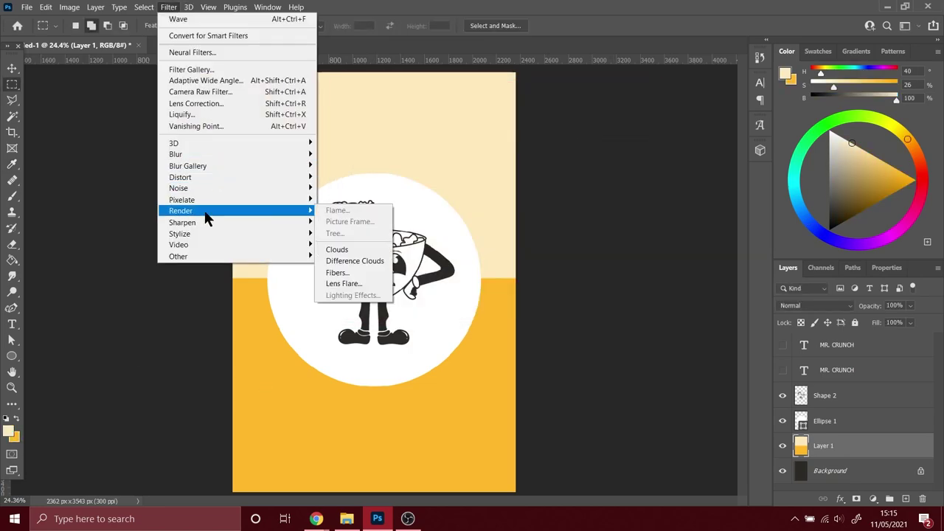
{"action": "left_click", "coordinate": [352, 257]}
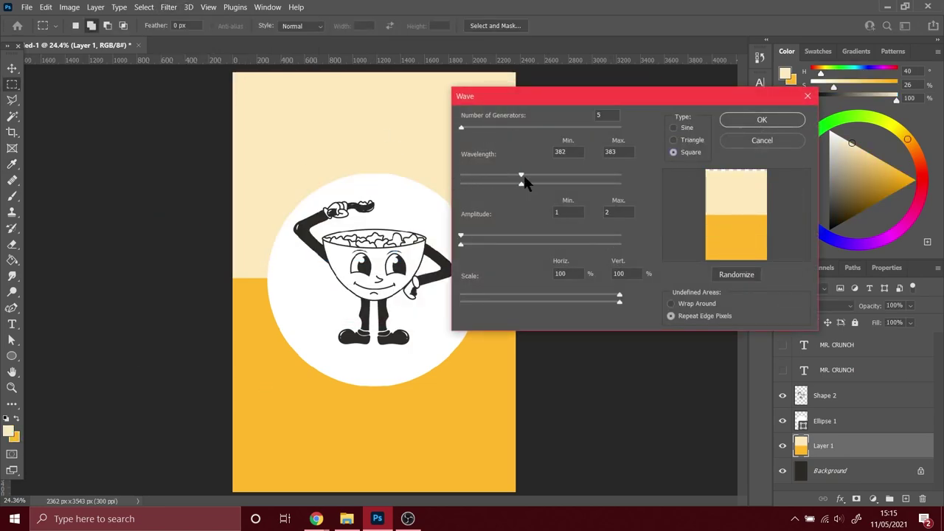
{"action": "left_click_drag", "start_coordinate": [461, 236], "coordinate": [538, 240]}
Step: Apply the stripes wave and bend them into a sunburst with Polar Coordinates
{"action": "key", "text": "Return"}
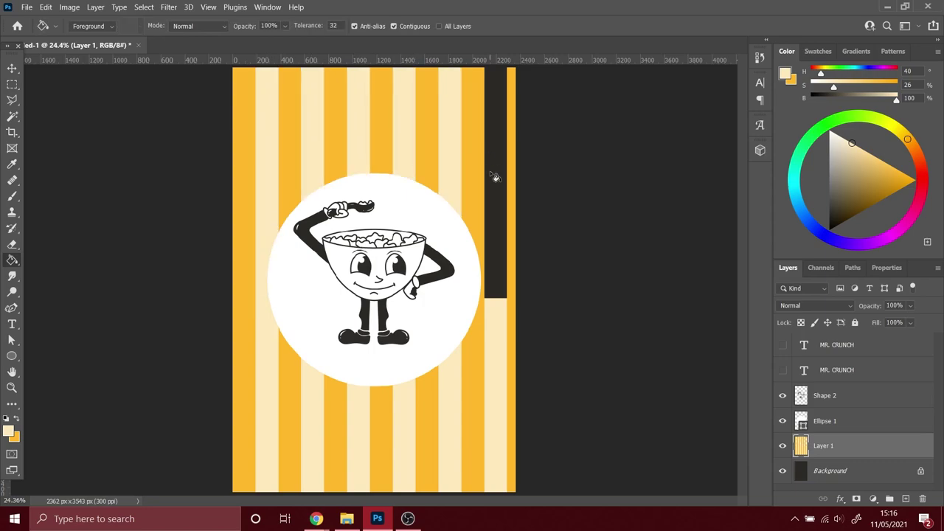
{"action": "key", "text": "ctrl+t"}
{"action": "key", "text": "Return"}
{"action": "left_click", "coordinate": [169, 7]}
{"action": "left_click", "coordinate": [346, 200]}
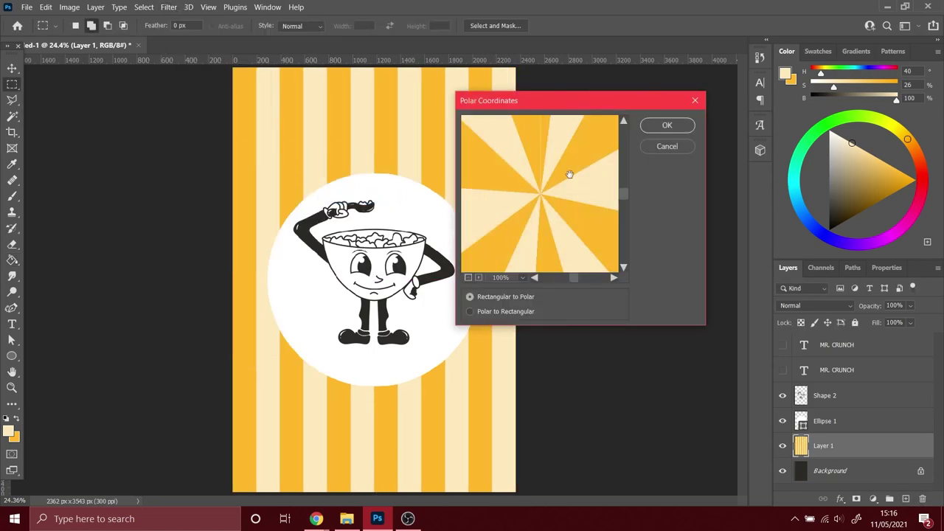
{"action": "key", "text": "Return"}
Step: Zoom out to fit the whole page and dismiss the rasterize prompt
{"action": "key", "text": "b"}
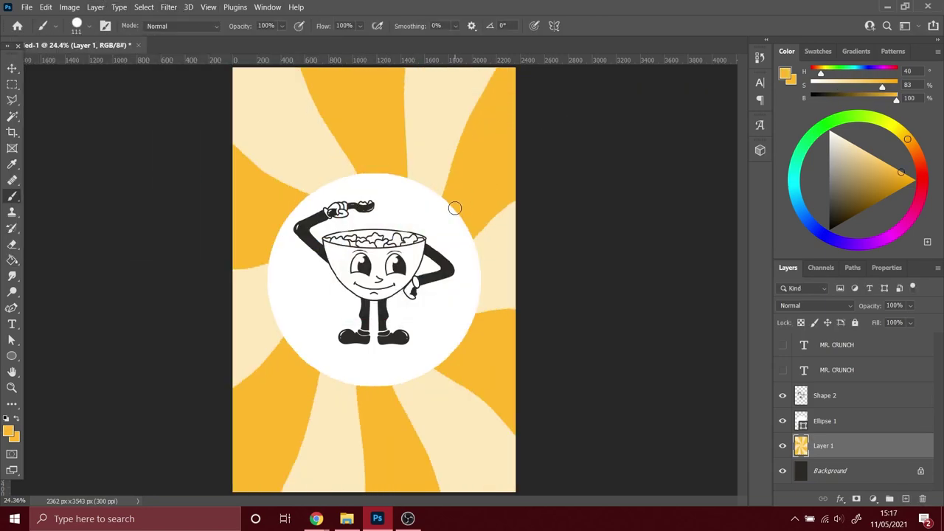
{"action": "key", "text": "z"}
{"action": "right_click", "coordinate": [487, 246]}
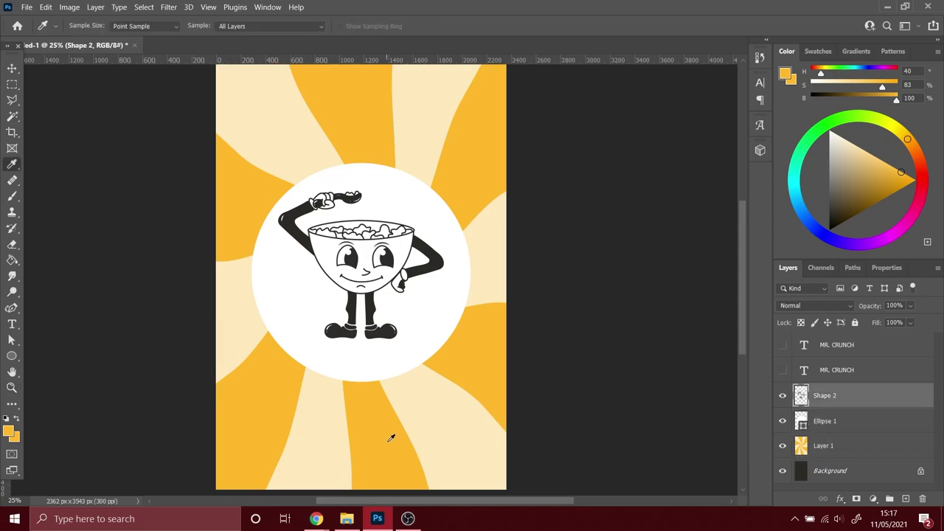
{"action": "key", "text": "b"}
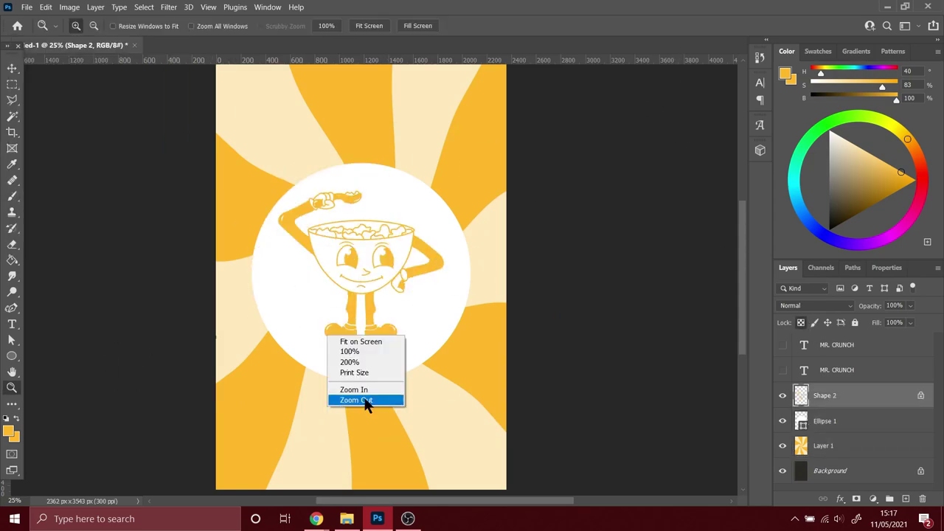
{"action": "left_click", "coordinate": [364, 398]}
{"action": "left_click", "coordinate": [448, 208]}
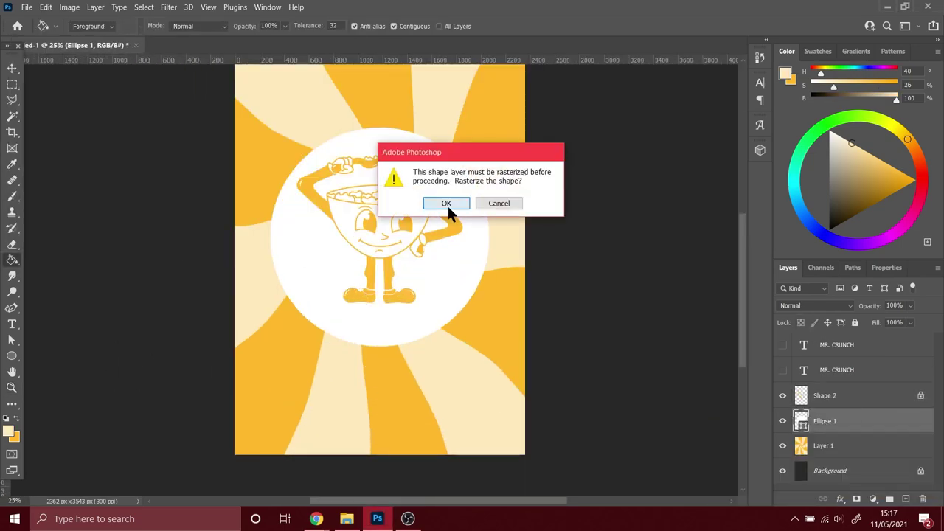
{"action": "left_click", "coordinate": [446, 203]}
Step: Fill the backdrop grey and draw a text box across the top of the page
{"action": "key", "text": "z"}
{"action": "right_click", "coordinate": [382, 270]}
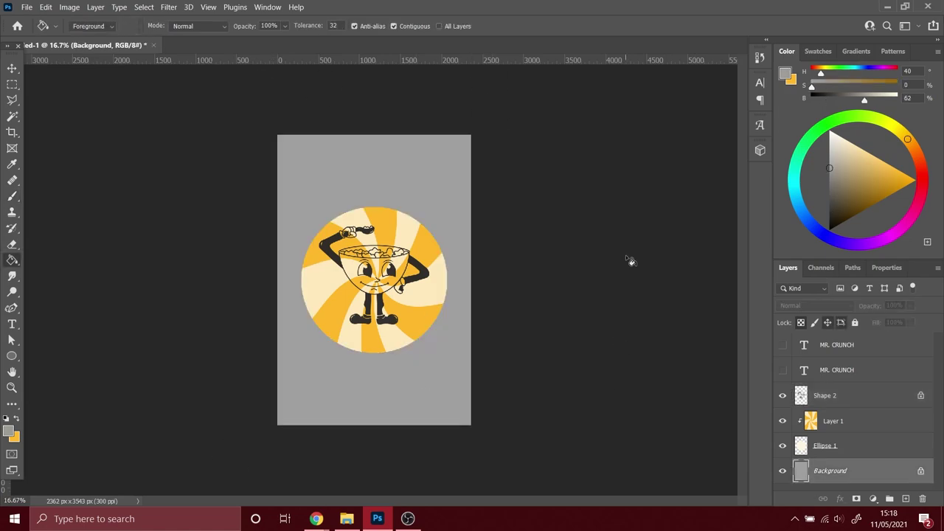
{"action": "key", "text": "ctrl+z"}
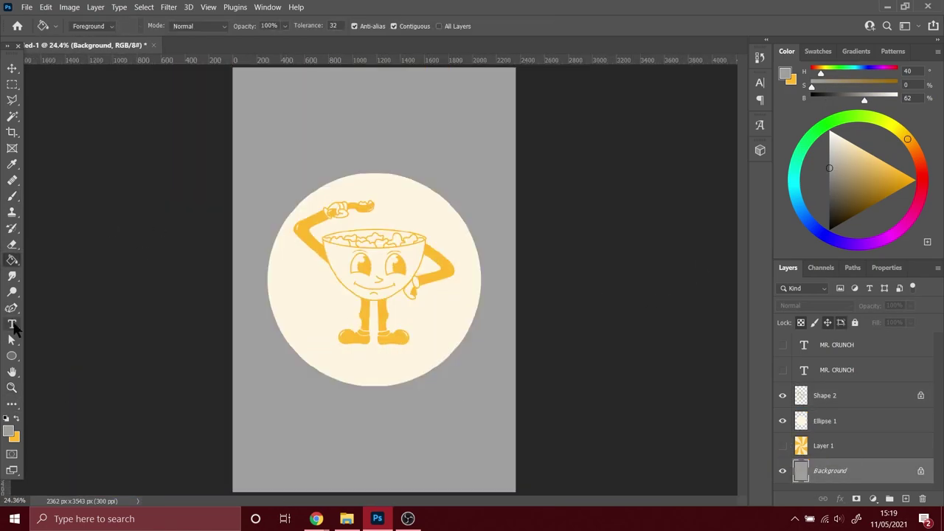
{"action": "key", "text": "t"}
{"action": "left_click_drag", "start_coordinate": [261, 67], "coordinate": [516, 101]}
Step: Colour the MR. CRUNCH title yellow and move it into place above the circle
{"action": "left_click", "coordinate": [491, 25]}
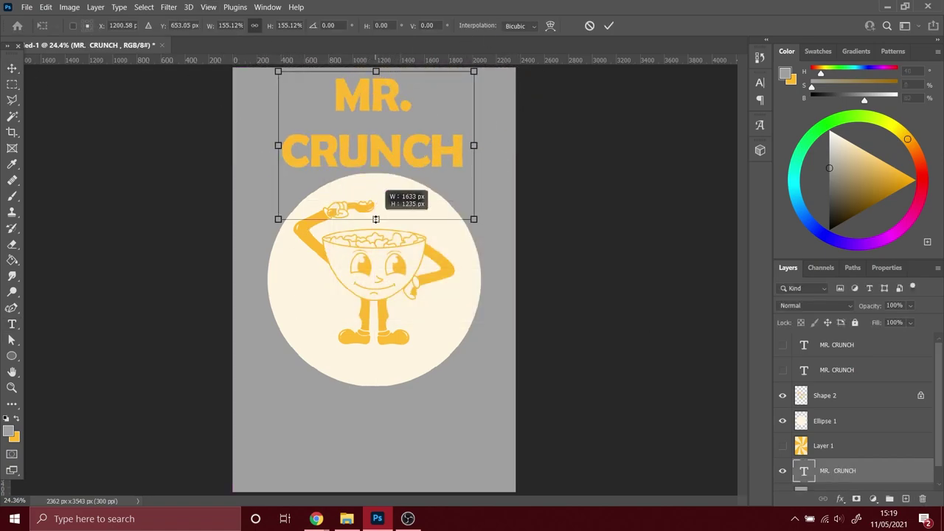
{"action": "left_click_drag", "start_coordinate": [360, 144], "coordinate": [362, 145]}
{"action": "left_click", "coordinate": [194, 190]}
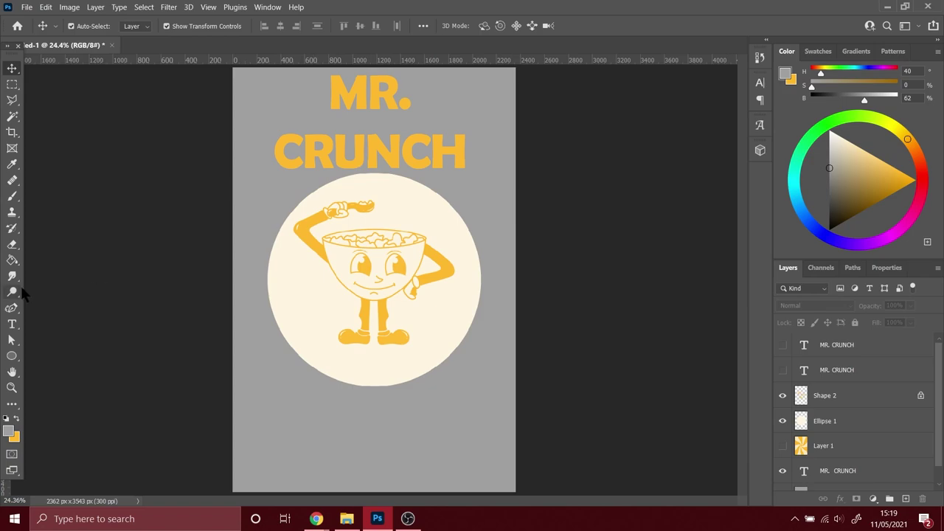
Step: Add Estd text left of the circle, copy it right as 1977, and retype ESTD in caps
{"action": "left_click", "coordinate": [11, 324]}
{"action": "mouse_move", "coordinate": [231, 267]}
{"action": "left_mouse_down"}
{"action": "mouse_move", "coordinate": [262, 274]}
{"action": "mouse_move", "coordinate": [267, 292]}
{"action": "left_mouse_up"}
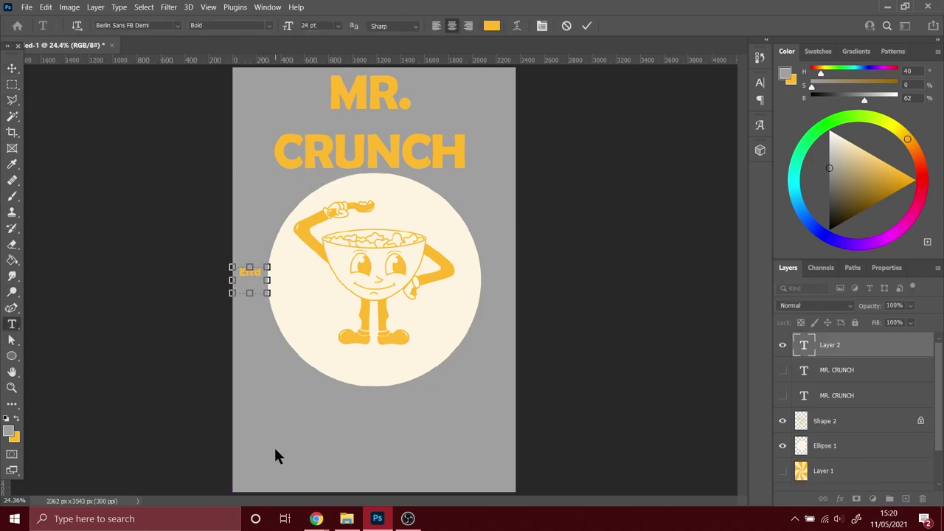
{"action": "left_click_drag", "start_coordinate": [249, 273], "coordinate": [499, 274]}
{"action": "double_click", "coordinate": [498, 273]}
{"action": "double_click", "coordinate": [251, 272]}
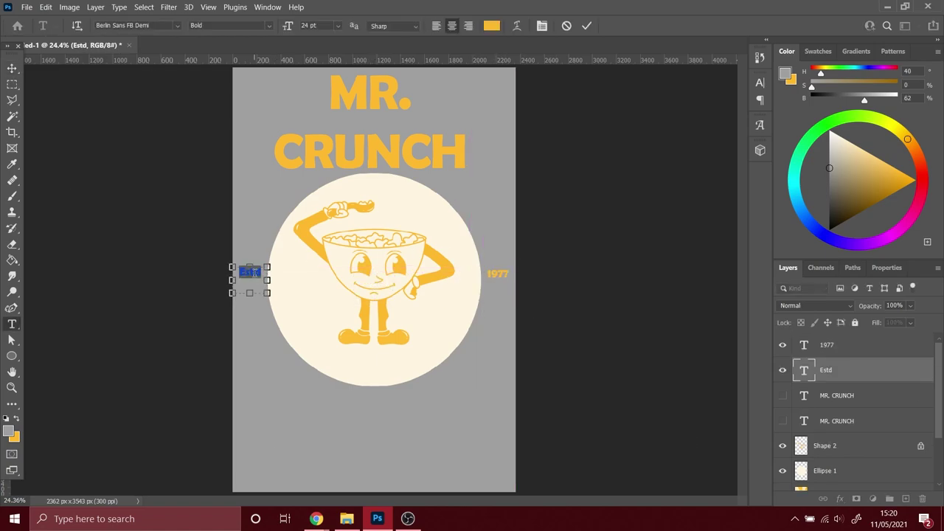
{"action": "type", "text": "ESTD"}
{"action": "key", "text": "ctrl+Return"}
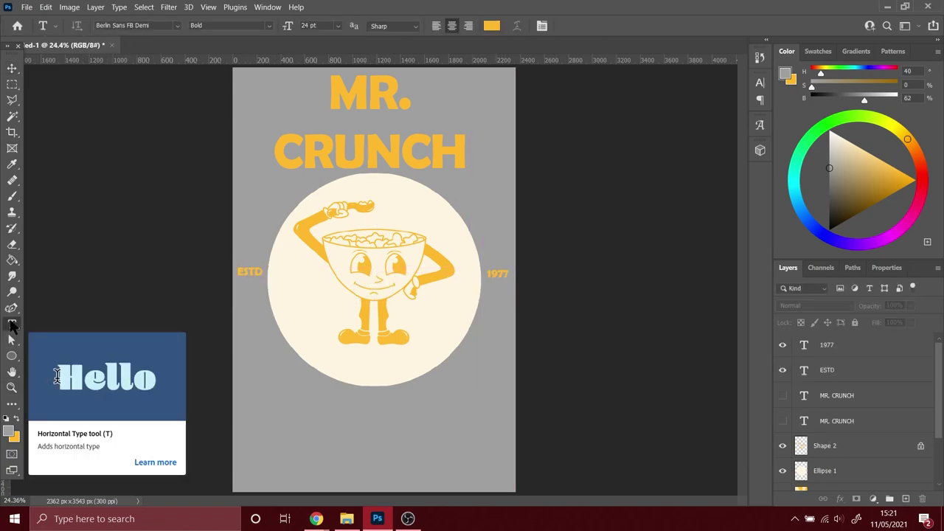
Step: Fill the backdrop dark grey and confirm yellow as the title colour
{"action": "key", "text": "alt+comma"}
{"action": "key", "text": "g"}
{"action": "left_click", "coordinate": [277, 406]}
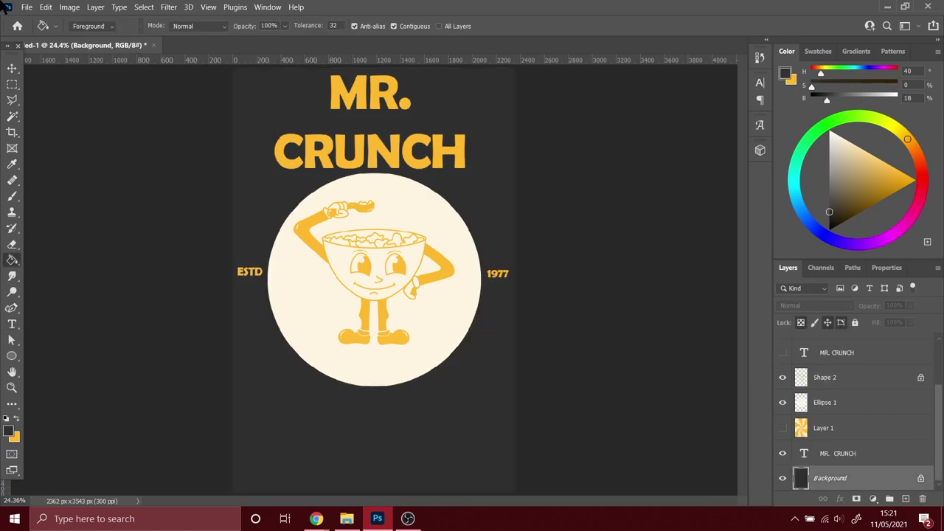
{"action": "key", "text": "t"}
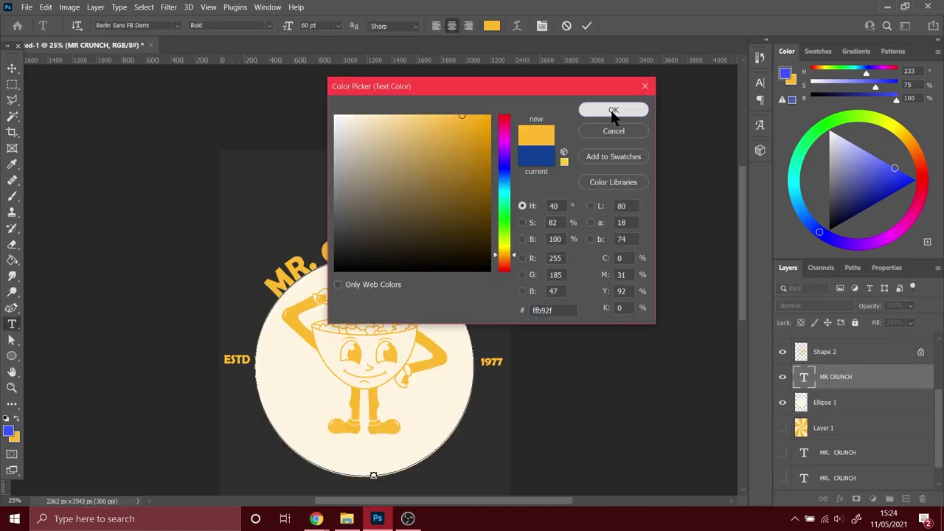
{"action": "left_click", "coordinate": [612, 111]}
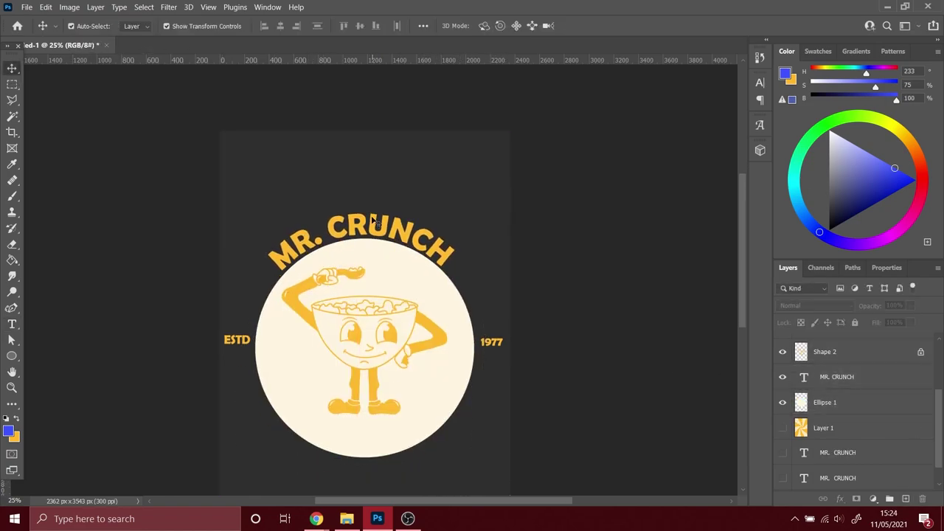
Step: Free Transform the arched MR. CRUNCH title to enlarge it over the circle
{"action": "left_click", "coordinate": [373, 220]}
{"action": "key", "text": "ctrl+t"}
{"action": "mouse_move", "coordinate": [365, 197]}
{"action": "left_mouse_down"}
{"action": "mouse_move", "coordinate": [364, 131]}
{"action": "mouse_move", "coordinate": [364, 212]}
{"action": "left_mouse_up"}
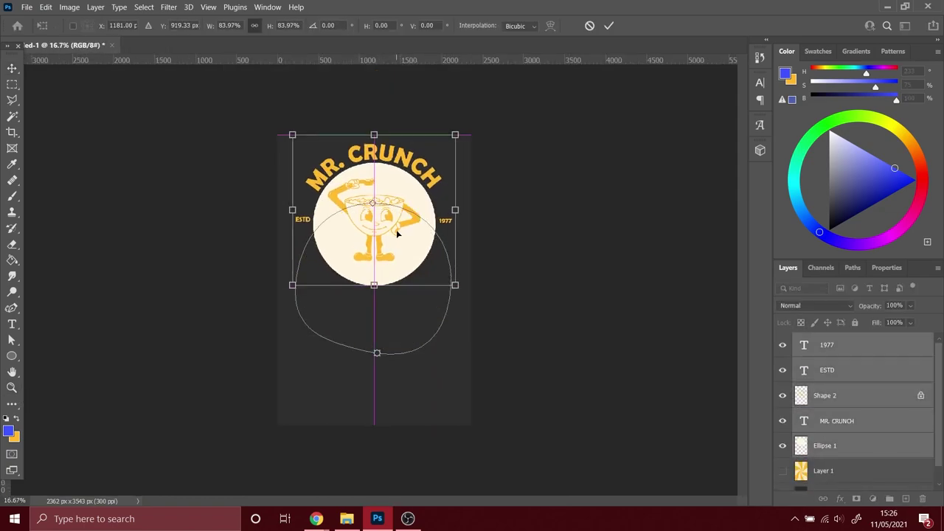
Step: Copy the marqueed cornflake pile onto its own layer and hide the full cereal image
{"action": "key", "text": "Return"}
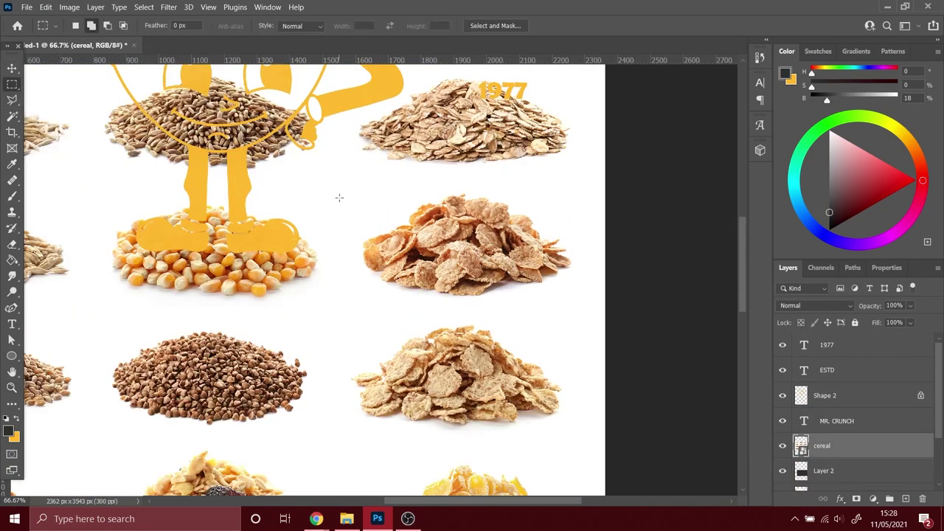
{"action": "left_click_drag", "start_coordinate": [594, 306], "coordinate": [594, 307]}
{"action": "scroll", "coordinate": [595, 304], "scroll_direction": "down", "scroll_amount": 3}
{"action": "key", "text": "ctrl+j"}
{"action": "key", "text": "ctrl+comma"}
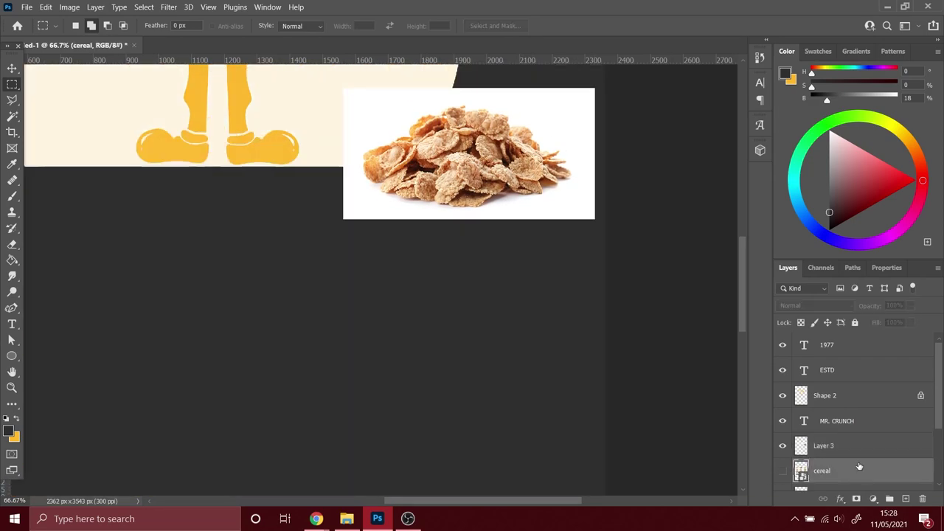
Step: Move the flake pile onto the page and enlarge it to fill the space below the logo
{"action": "key", "text": "ctrl+t"}
{"action": "left_click_drag", "start_coordinate": [406, 214], "coordinate": [84, 432]}
{"action": "scroll", "coordinate": [346, 332], "scroll_direction": "down", "scroll_amount": 5}
{"action": "left_click_drag", "start_coordinate": [394, 352], "coordinate": [384, 458]}
{"action": "key", "text": "Return"}
Step: Try erasing the white around the flakes with the Background Eraser, undoing the strokes
{"action": "key", "text": "z"}
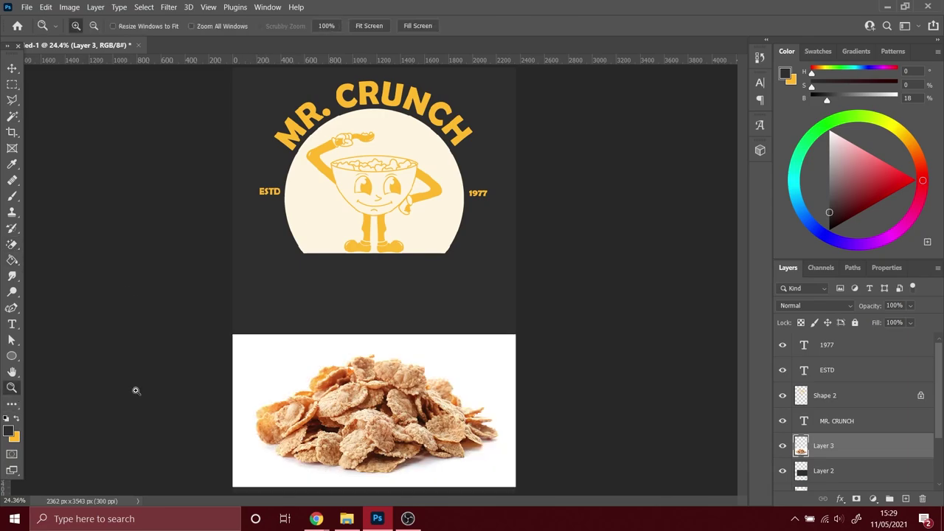
{"action": "key", "text": "ctrl+plus"}
{"action": "key", "text": "ctrl+plus"}
{"action": "key", "text": "ctrl+plus"}
{"action": "right_click", "coordinate": [12, 244]}
{"action": "left_click", "coordinate": [74, 253]}
{"action": "left_click_drag", "start_coordinate": [110, 244], "coordinate": [287, 197]}
{"action": "key", "text": "ctrl+z"}
{"action": "mouse_move", "coordinate": [236, 254]}
{"action": "left_mouse_down"}
{"action": "mouse_move", "coordinate": [107, 317]}
{"action": "mouse_move", "coordinate": [168, 429]}
{"action": "left_mouse_up"}
{"action": "left_click", "coordinate": [12, 84]}
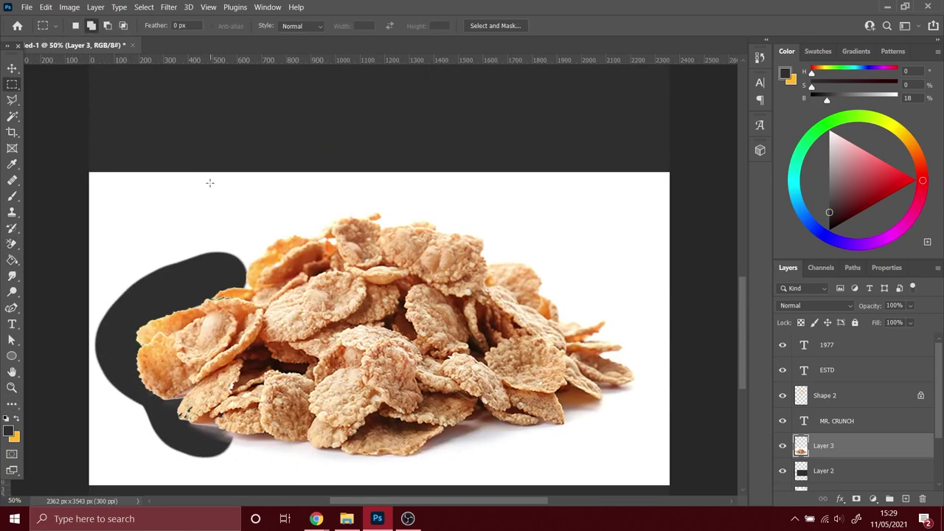
{"action": "key", "text": "e"}
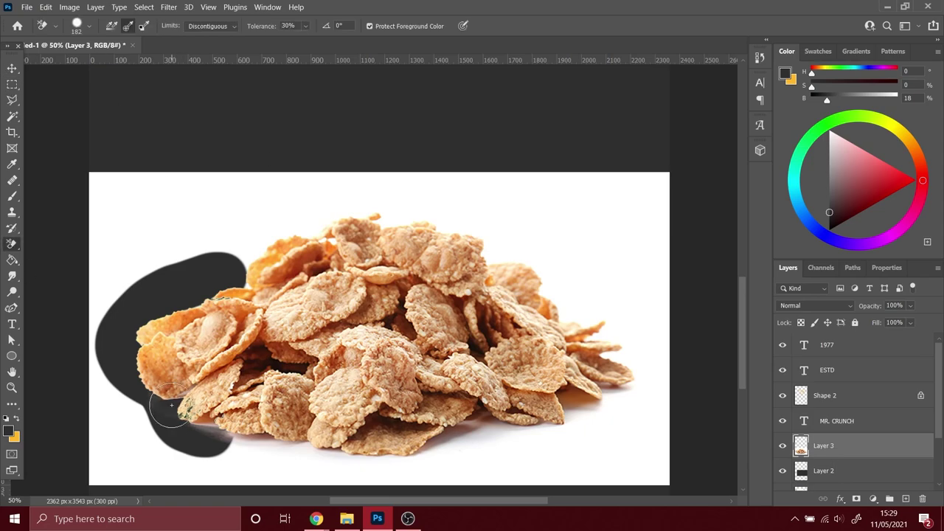
{"action": "key", "text": "ctrl+z"}
Step: Delete the white background with the Magic Wand and erase the leftover shadow under the flakes
{"action": "key", "text": "w"}
{"action": "left_click", "coordinate": [169, 249]}
{"action": "key", "text": "Delete"}
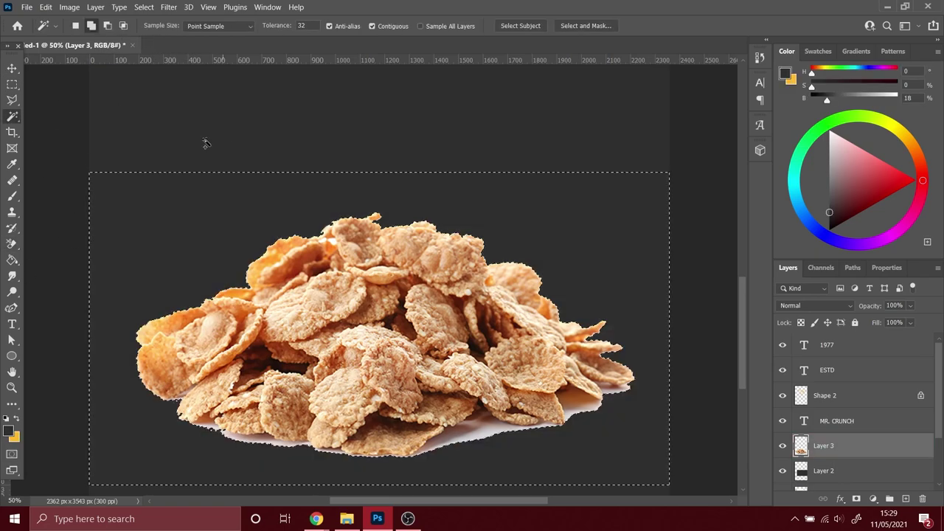
{"action": "right_click", "coordinate": [168, 125]}
{"action": "left_click", "coordinate": [188, 133]}
{"action": "key", "text": "i"}
{"action": "left_click", "coordinate": [489, 446]}
{"action": "left_click", "coordinate": [12, 244]}
{"action": "left_click", "coordinate": [51, 255]}
{"action": "left_click_drag", "start_coordinate": [528, 451], "coordinate": [440, 459]}
{"action": "mouse_move", "coordinate": [602, 411]}
{"action": "left_mouse_down"}
{"action": "mouse_move", "coordinate": [486, 429]}
{"action": "mouse_move", "coordinate": [458, 450]}
{"action": "mouse_move", "coordinate": [341, 443]}
{"action": "left_mouse_up"}
Step: Try removing the shadow with the Magic Eraser, undoing both attempts
{"action": "right_click", "coordinate": [12, 244]}
{"action": "left_click", "coordinate": [59, 274]}
{"action": "left_click", "coordinate": [484, 436]}
{"action": "key", "text": "ctrl+z"}
{"action": "left_click", "coordinate": [472, 440]}
{"action": "key", "text": "ctrl+z"}
{"action": "key", "text": "ctrl+z"}
{"action": "key", "text": "ctrl+z"}
Step: Select the flake pile with Select > Subject, invert, delete the white background, and deselect
{"action": "left_click", "coordinate": [144, 7]}
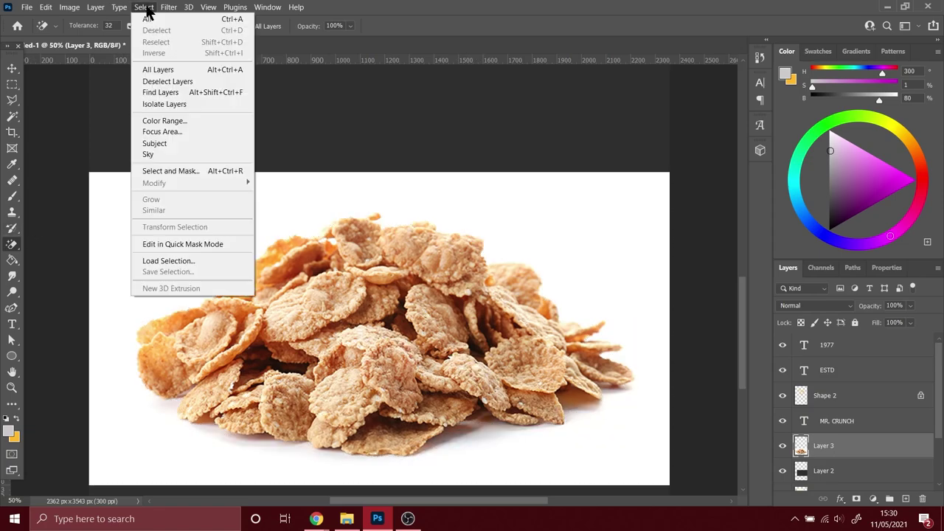
{"action": "left_click", "coordinate": [155, 143]}
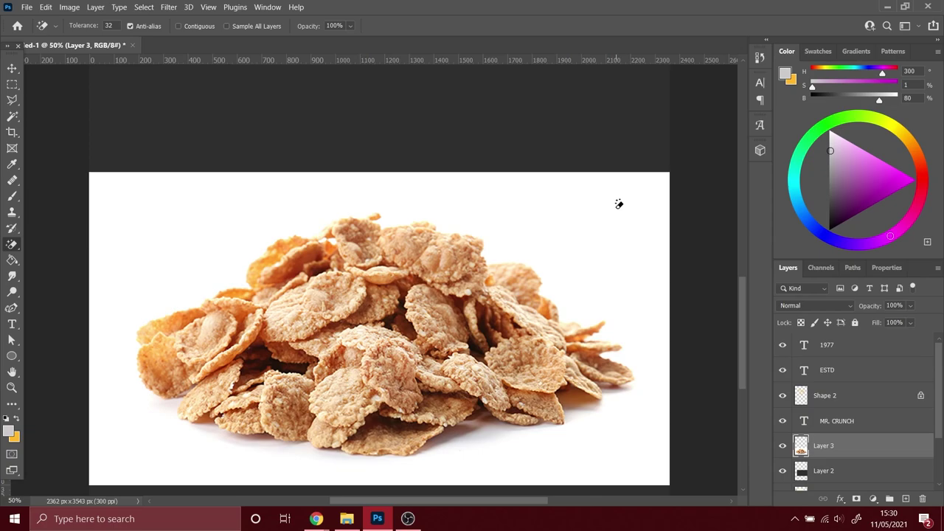
{"action": "left_click", "coordinate": [12, 388]}
{"action": "key", "text": "ctrl+0"}
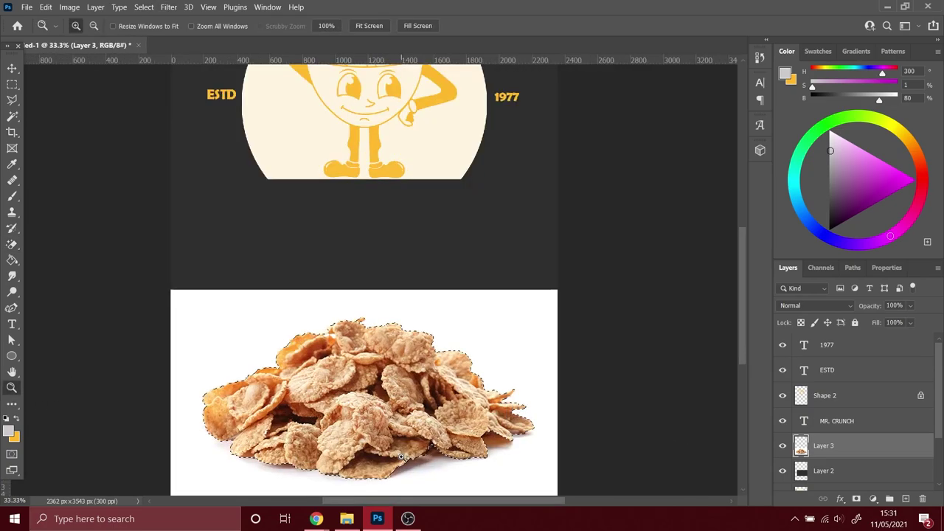
{"action": "left_click", "coordinate": [402, 457]}
{"action": "key", "text": "m"}
{"action": "key", "text": "Delete"}
{"action": "right_click", "coordinate": [375, 138]}
{"action": "left_click", "coordinate": [413, 142]}
Step: Reposition the cut-out flakes so they sit centred beneath the logo
{"action": "left_click", "coordinate": [11, 387]}
{"action": "key", "text": "ctrl+0"}
{"action": "right_click", "coordinate": [431, 60]}
{"action": "left_click", "coordinate": [472, 178]}
{"action": "left_click_drag", "start_coordinate": [384, 413], "coordinate": [361, 413]}
{"action": "key", "text": "Return"}
{"action": "left_click_drag", "start_coordinate": [466, 317], "coordinate": [516, 492]}
{"action": "right_click", "coordinate": [482, 93]}
{"action": "left_click", "coordinate": [519, 211]}
{"action": "left_click_drag", "start_coordinate": [358, 425], "coordinate": [373, 412]}
Step: Show the texture layer and clip it into the cream circle
{"action": "key", "text": "Return"}
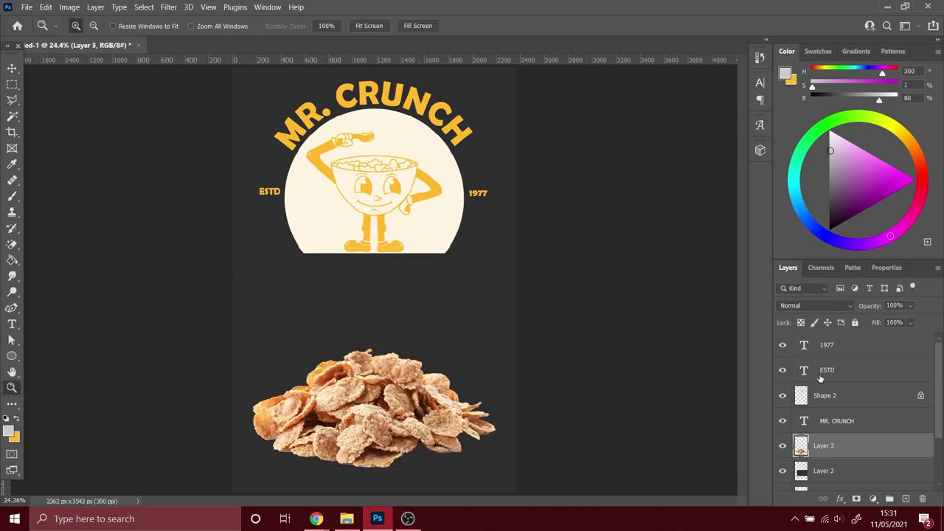
{"action": "scroll", "coordinate": [869, 426], "scroll_direction": "down", "scroll_amount": 2}
{"action": "left_click", "coordinate": [783, 428]}
{"action": "left_click", "coordinate": [782, 428]}
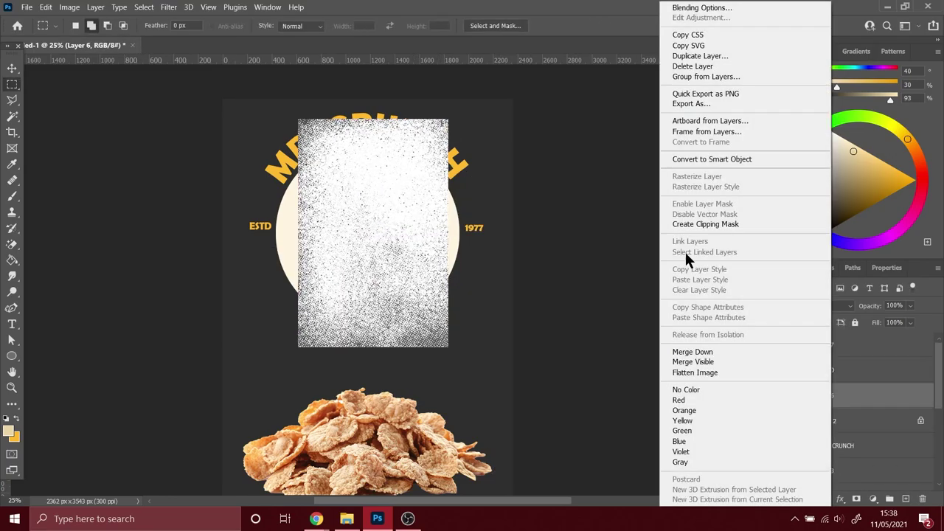
{"action": "left_click", "coordinate": [709, 226]}
{"action": "left_click", "coordinate": [816, 306]}
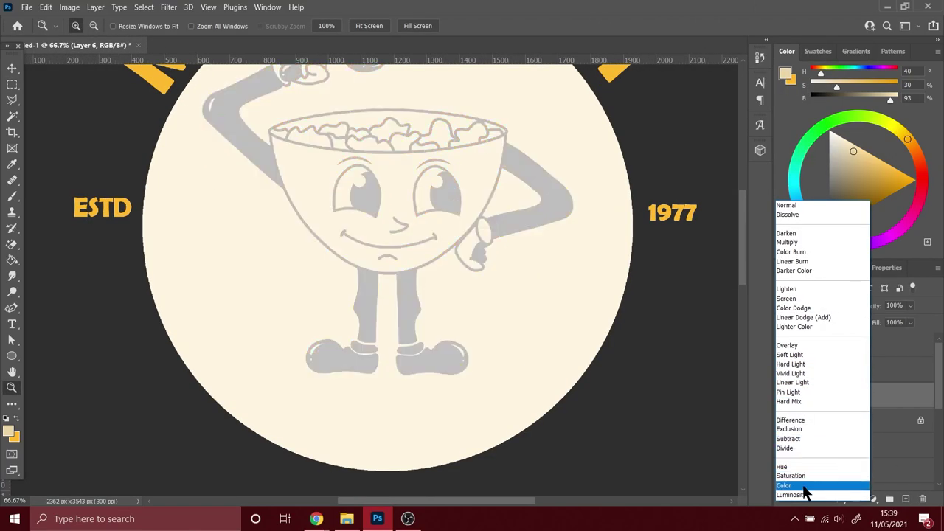
{"action": "left_click", "coordinate": [815, 306]}
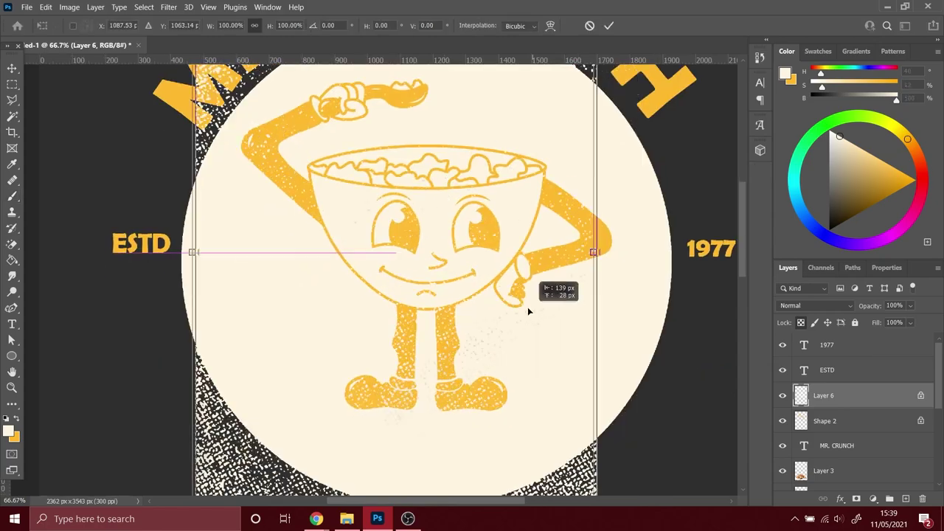
Step: Rotate the grunge texture across the circle
{"action": "right_click", "coordinate": [437, 332]}
{"action": "left_click", "coordinate": [480, 399]}
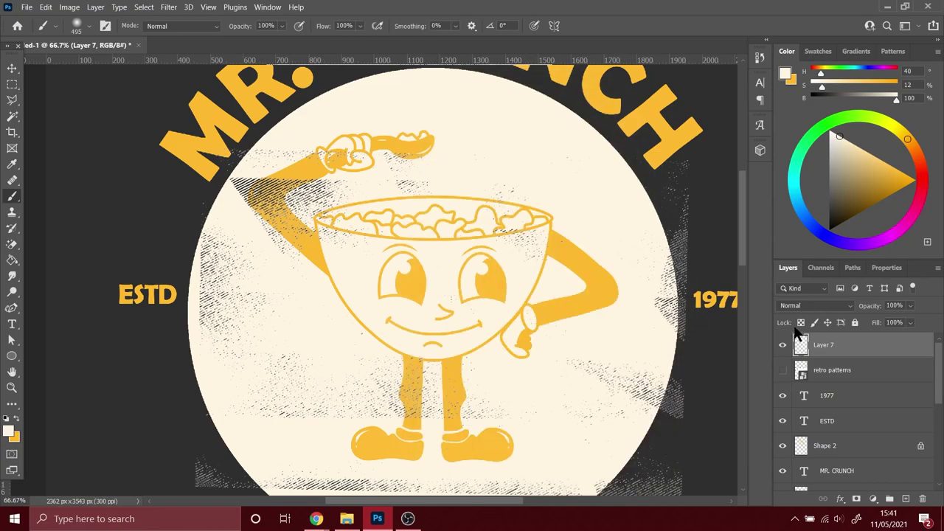
{"action": "left_click_drag", "start_coordinate": [347, 192], "coordinate": [476, 164]}
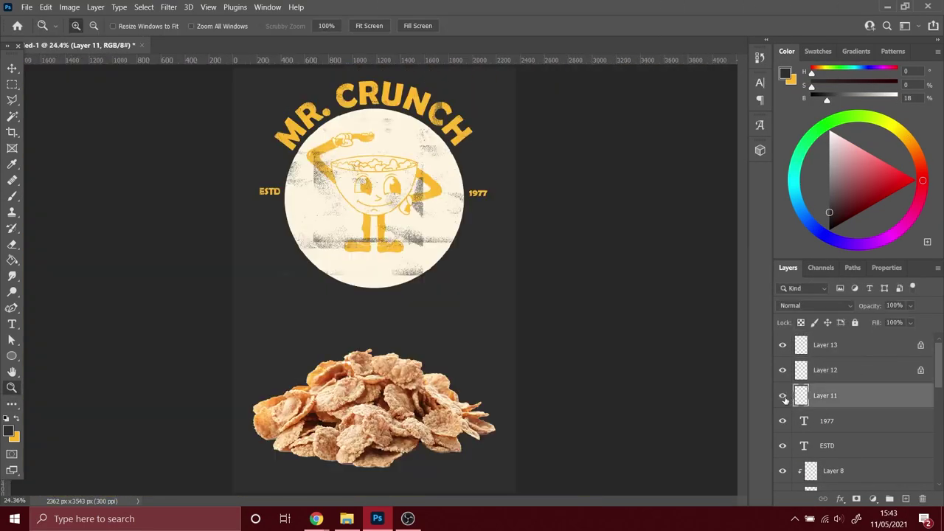
{"action": "scroll", "coordinate": [834, 389], "scroll_direction": "down", "scroll_amount": 5}
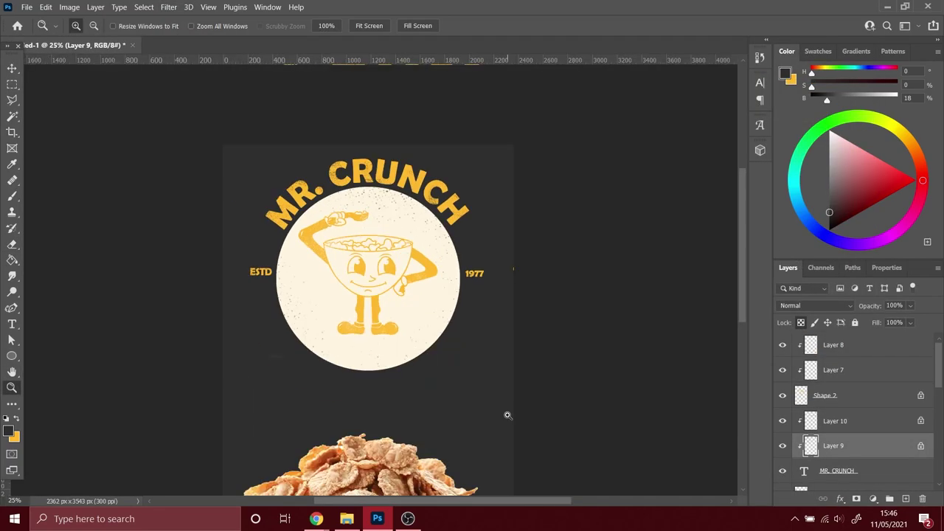
Step: Show the textured wall layer, set it to Multiply and lower its opacity to 34%
{"action": "left_click", "coordinate": [507, 415], "text": "alt"}
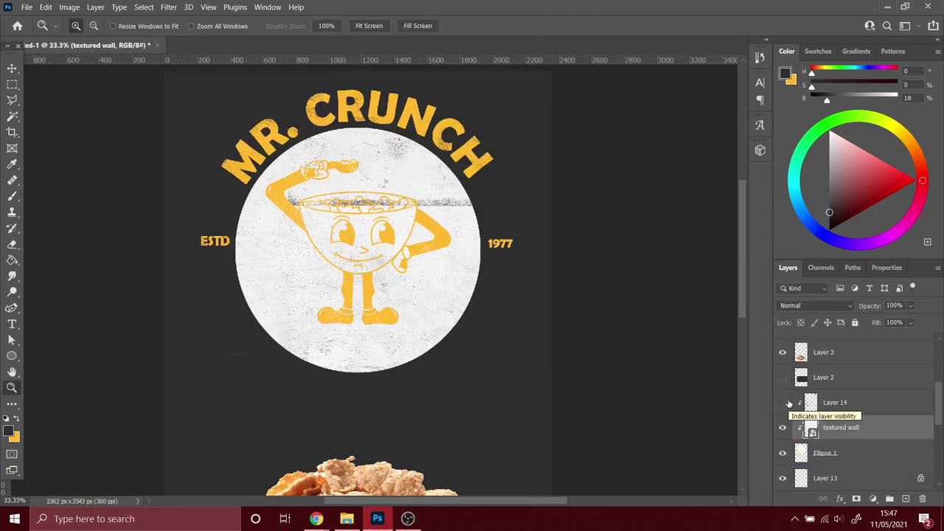
{"action": "left_click", "coordinate": [783, 429]}
{"action": "key", "text": "ctrl+t"}
{"action": "right_click", "coordinate": [842, 427]}
{"action": "left_click", "coordinate": [815, 305]}
{"action": "left_click", "coordinate": [790, 249]}
{"action": "key", "text": "Return"}
{"action": "key", "text": "z"}
{"action": "double_click", "coordinate": [140, 243]}
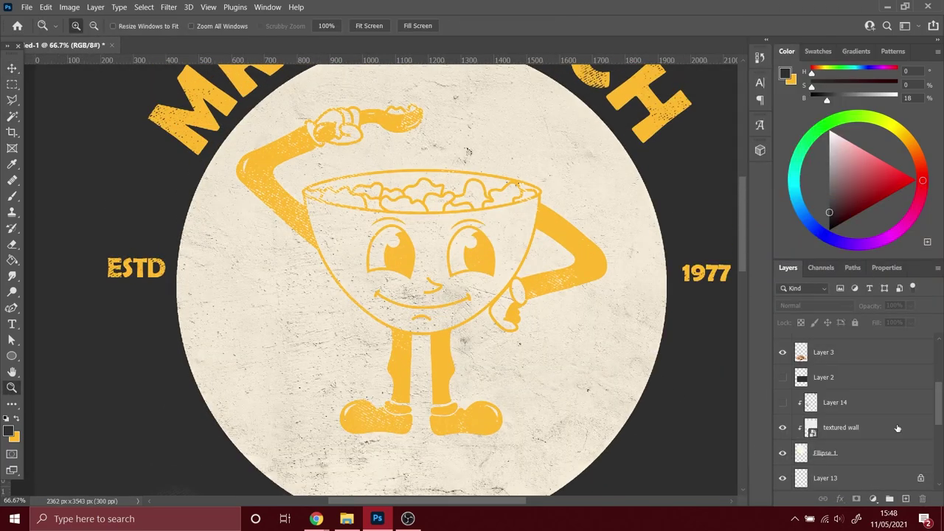
{"action": "left_click_drag", "start_coordinate": [910, 305], "coordinate": [888, 330]}
{"action": "key", "text": "ctrl+0"}
Step: Group the cereal Layer 3 and resize the pile at the page bottom
{"action": "left_click", "coordinate": [783, 378]}
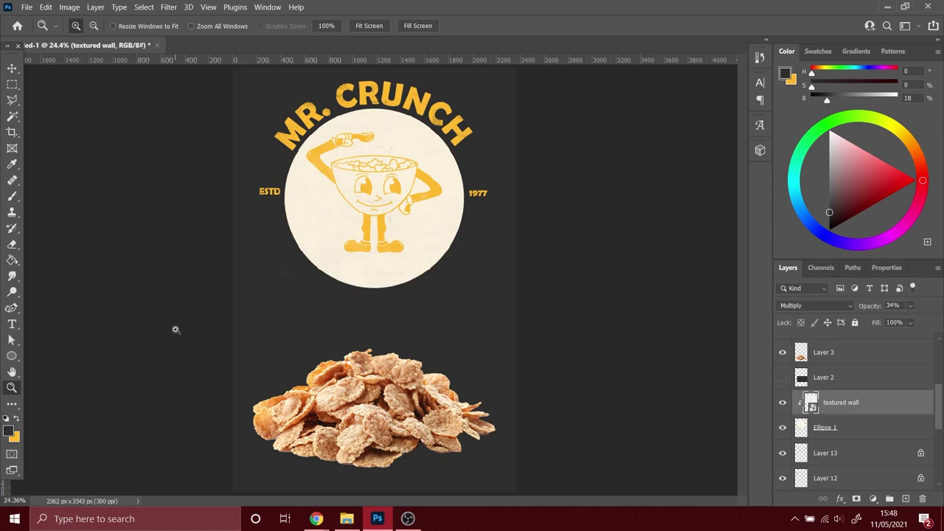
{"action": "key", "text": "v"}
{"action": "left_click", "coordinate": [379, 432]}
{"action": "key", "text": "ctrl+t"}
{"action": "key", "text": "Return"}
{"action": "key", "text": "ctrl+g"}
{"action": "key", "text": "ctrl+minus"}
{"action": "left_click_drag", "start_coordinate": [494, 377], "coordinate": [519, 377]}
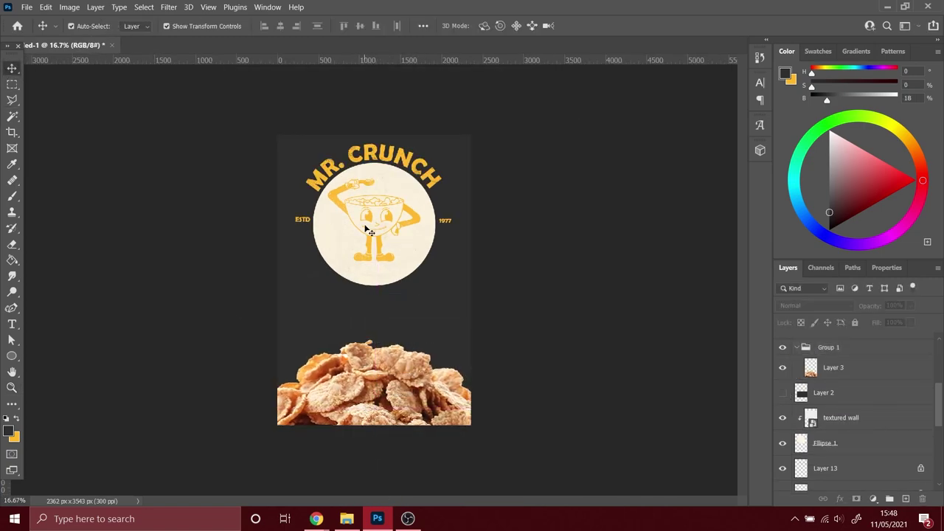
Step: Collapse Group 1, select Layers 7 and 8, and enlarge the logo
{"action": "left_click", "coordinate": [841, 417]}
{"action": "left_click", "coordinate": [827, 433]}
{"action": "left_click", "coordinate": [798, 433]}
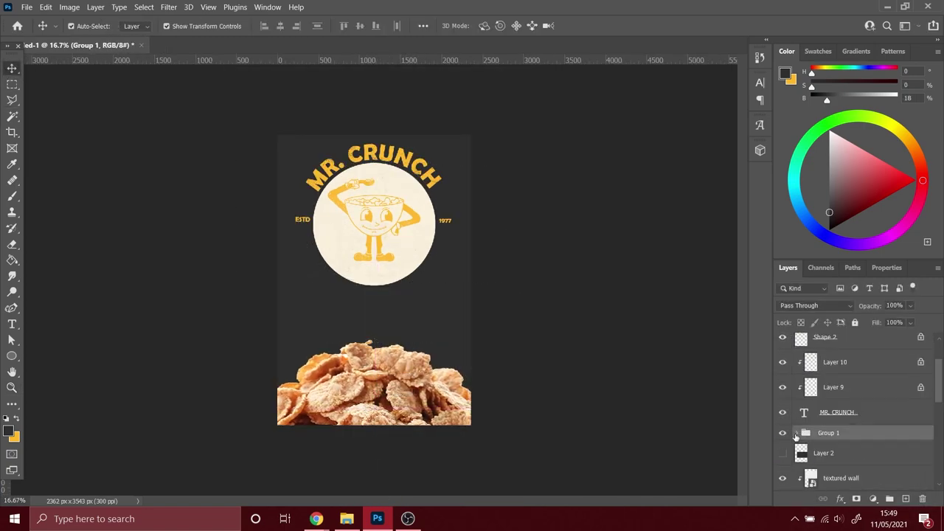
{"action": "left_click", "coordinate": [849, 341]}
{"action": "left_click", "coordinate": [849, 345], "text": "shift"}
{"action": "key", "text": "ctrl+t"}
{"action": "left_click_drag", "start_coordinate": [231, 118], "coordinate": [222, 111]}
{"action": "key", "text": "Return"}
Step: Select the cereal Layer 3 and zoom out to view the whole box
{"action": "right_click", "coordinate": [11, 85]}
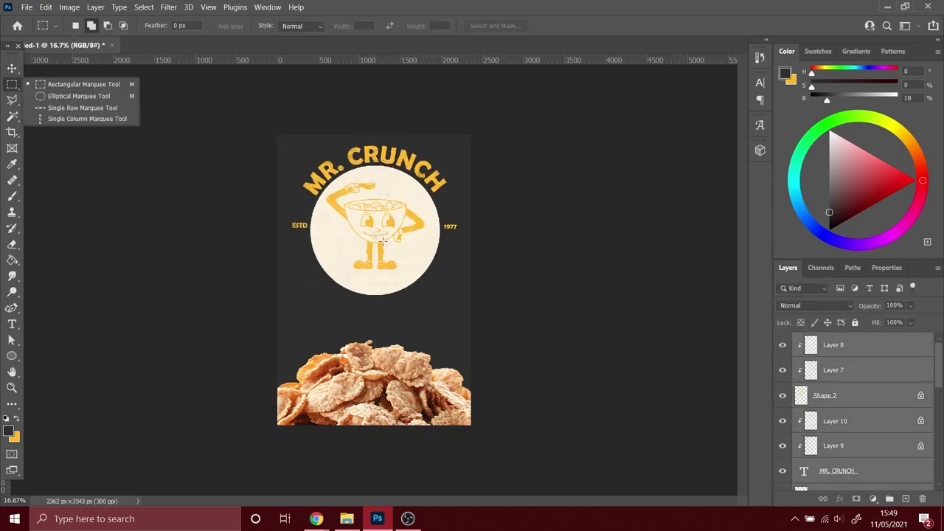
{"action": "left_click", "coordinate": [374, 369], "text": "ctrl"}
{"action": "key", "text": "z"}
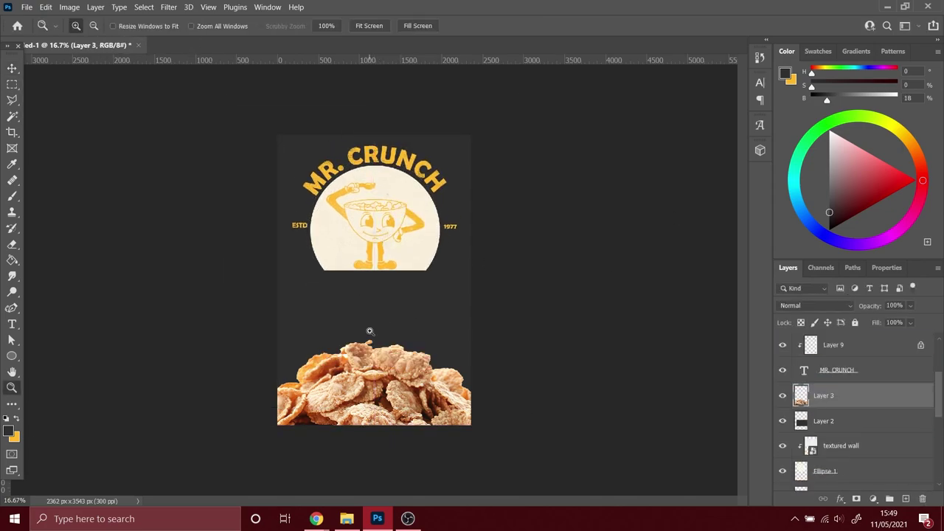
{"action": "left_click", "coordinate": [384, 327]}
{"action": "key", "text": "ctrl+minus"}
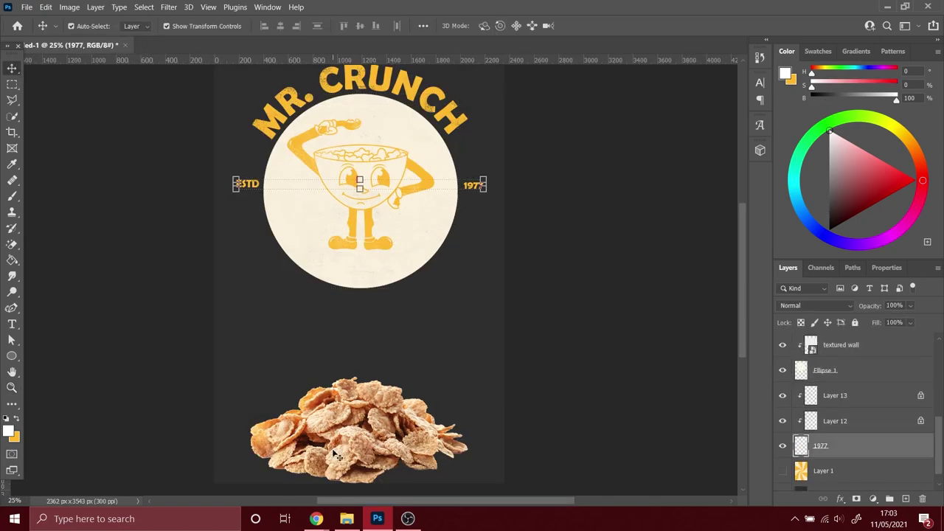
Step: Duplicate the cereal, stretch the copy over the circle and clip it inside
{"action": "left_click_drag", "start_coordinate": [352, 429], "coordinate": [353, 334]}
{"action": "key", "text": "ctrl+v"}
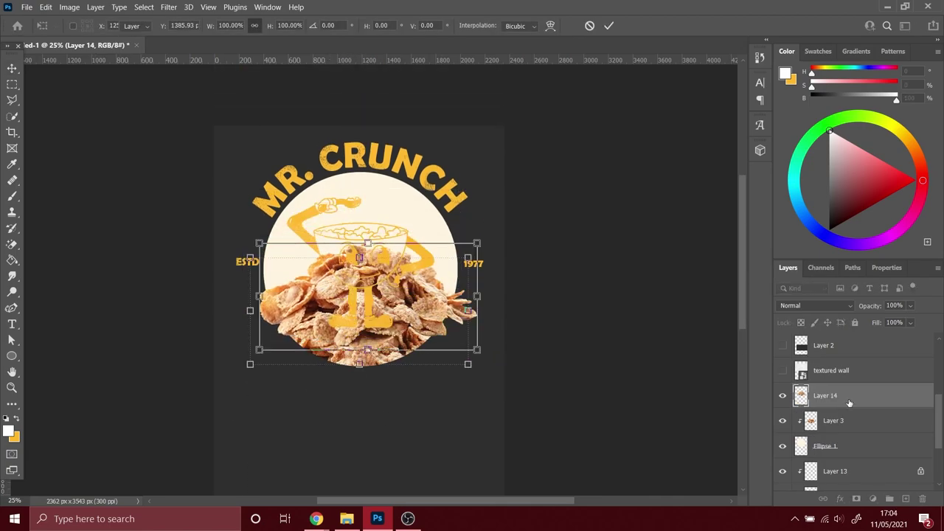
{"action": "key", "text": "ctrl+j"}
{"action": "key", "text": "ctrl+t"}
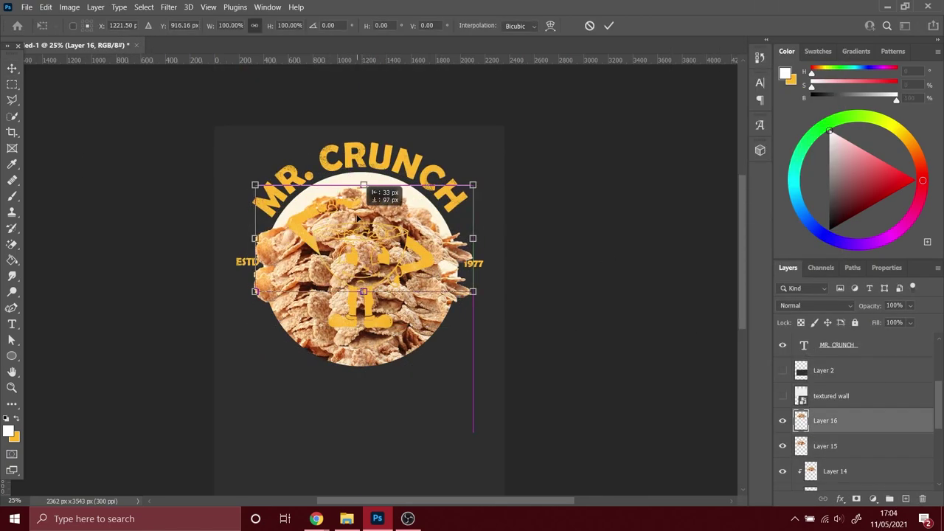
{"action": "left_click_drag", "start_coordinate": [359, 258], "coordinate": [359, 362]}
{"action": "key", "text": "alt+ctrl+g"}
{"action": "key", "text": "Return"}
Step: Fill the mascot drawing on Shape 2 with blue and clip the glass texture to the circle
{"action": "left_click", "coordinate": [834, 345]}
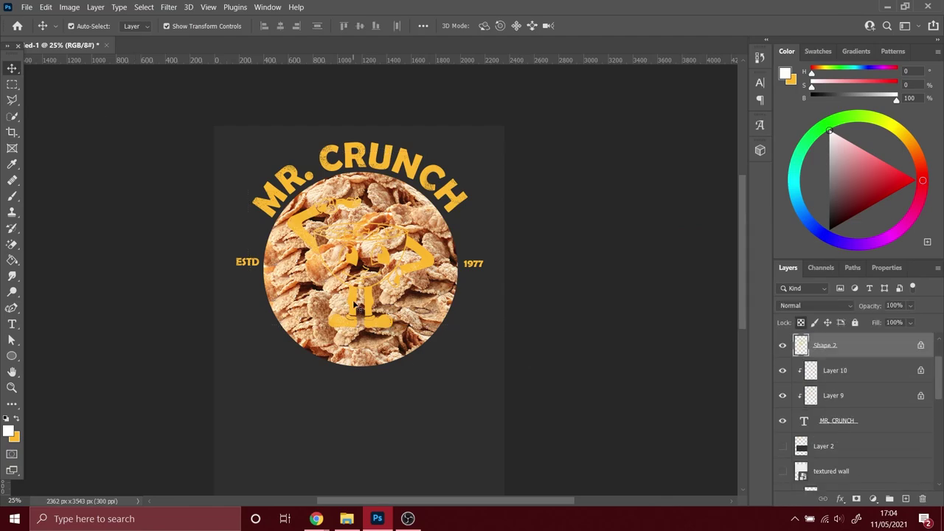
{"action": "key", "text": "b"}
{"action": "key", "text": "z"}
{"action": "left_click", "coordinate": [370, 272]}
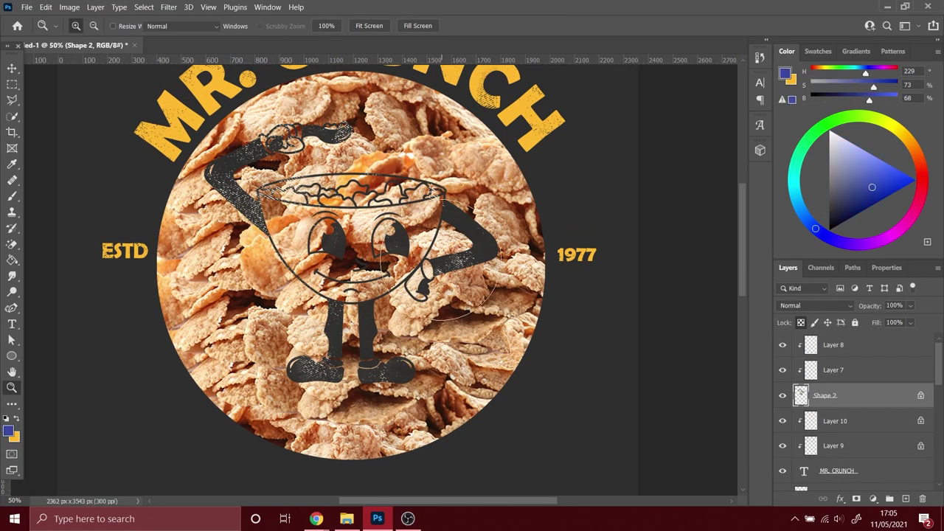
{"action": "key", "text": "alt+BackSpace"}
{"action": "key", "text": "z"}
{"action": "right_click", "coordinate": [343, 293]}
{"action": "left_click", "coordinate": [372, 358]}
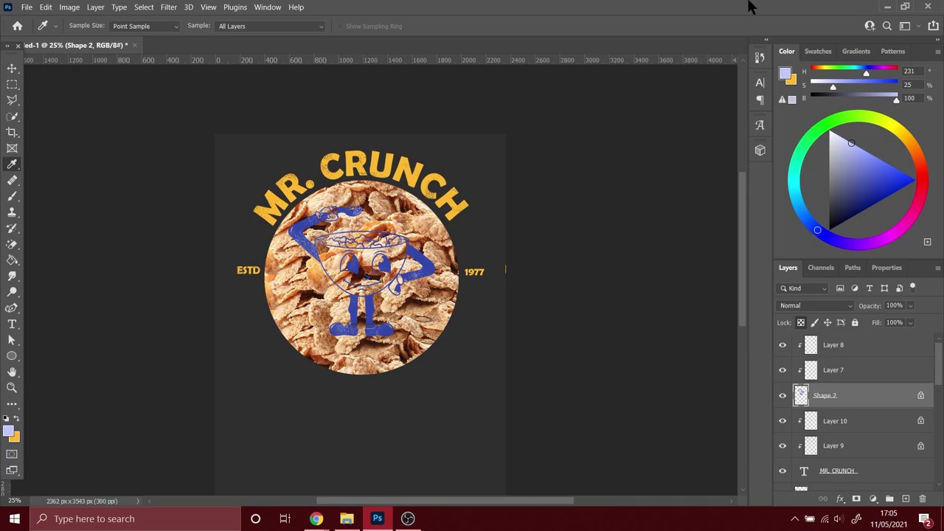
{"action": "left_click", "coordinate": [12, 388]}
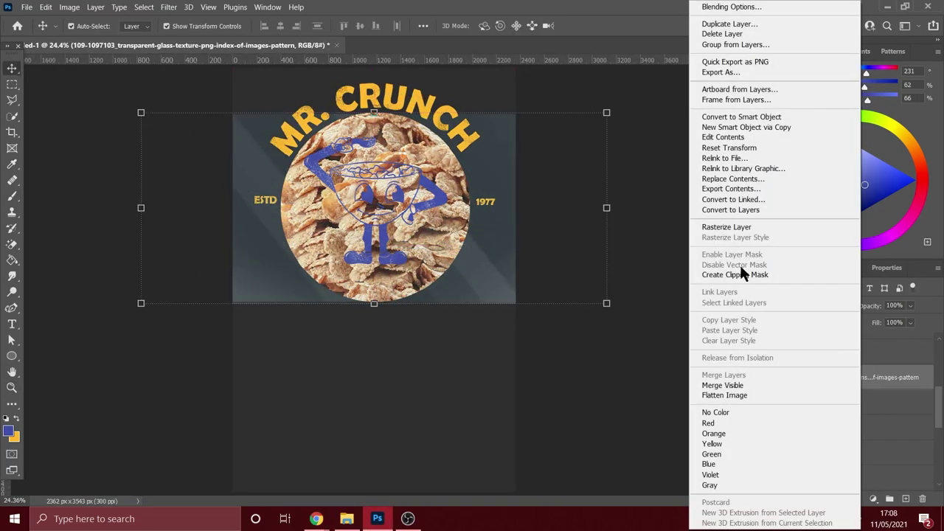
{"action": "left_click", "coordinate": [740, 268]}
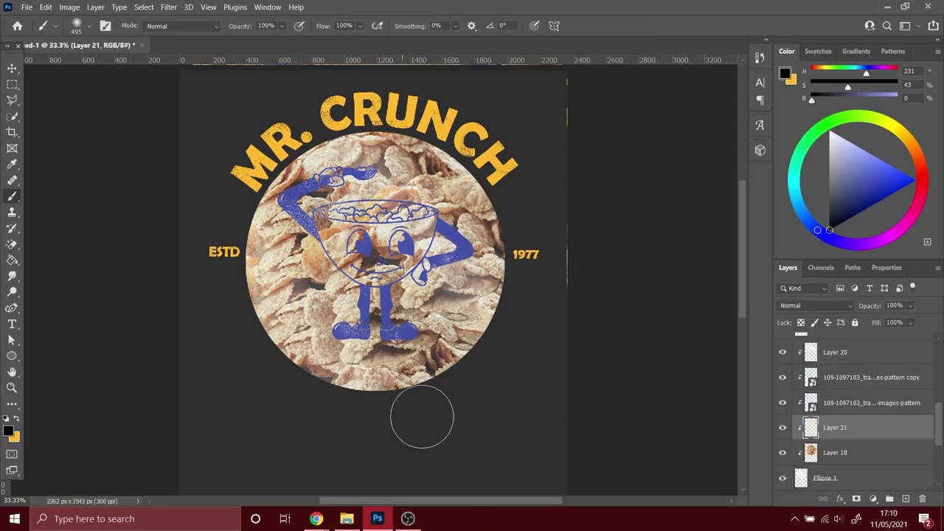
Step: Brush a dark ring around the cereal circle on Layer 21 set to Soft Light, then select Shape 2
{"action": "left_click_drag", "start_coordinate": [472, 386], "coordinate": [205, 247]}
{"action": "left_click", "coordinate": [816, 305]}
{"action": "left_click", "coordinate": [816, 305]}
{"action": "left_click", "coordinate": [805, 360]}
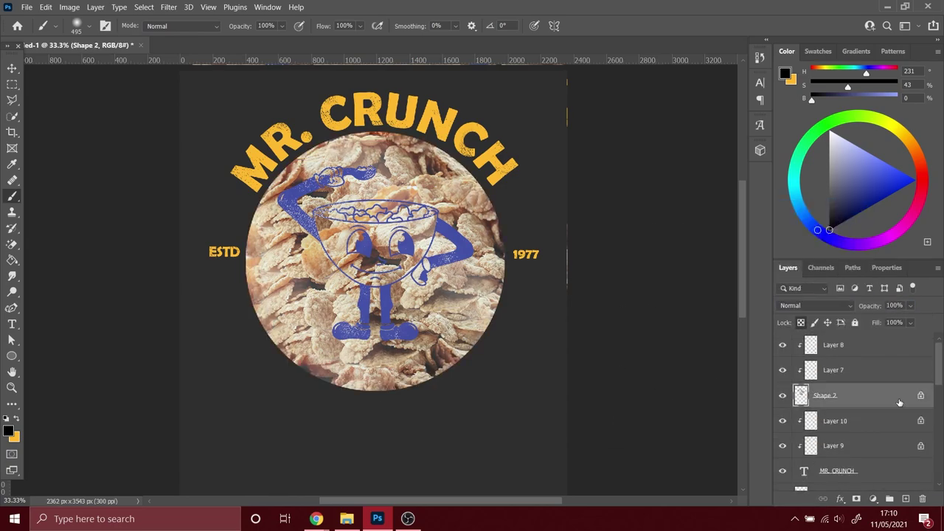
{"action": "left_click", "coordinate": [825, 421]}
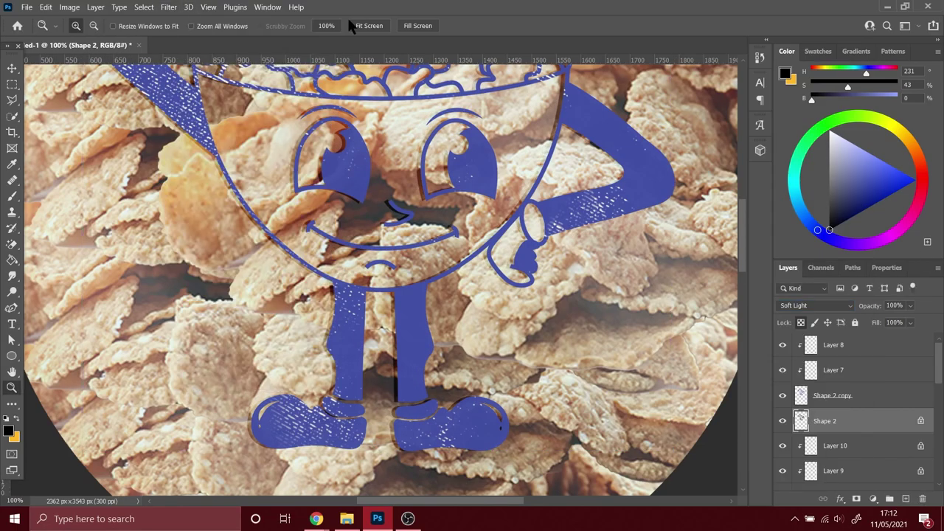
{"action": "left_click", "coordinate": [169, 7]}
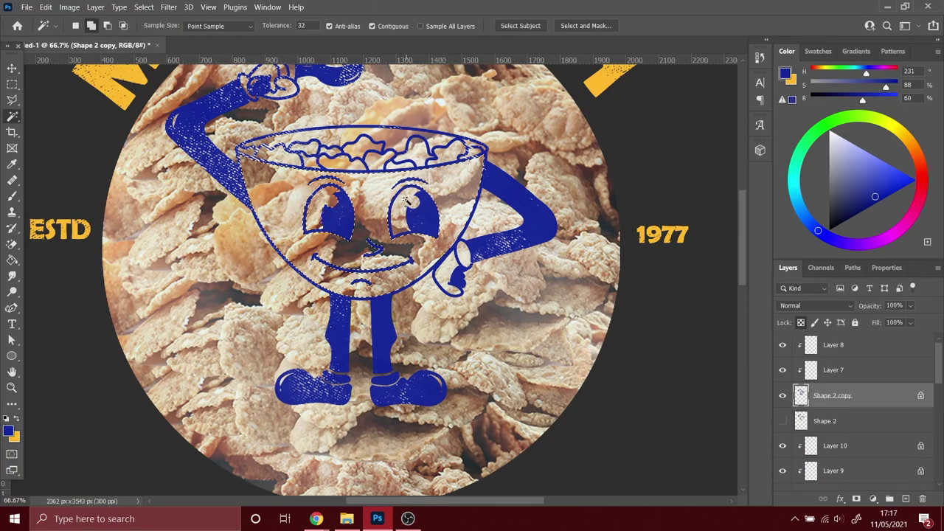
Step: Select Layer 18 and zoom in on the mascot's bowl rim
{"action": "left_click", "coordinate": [822, 373]}
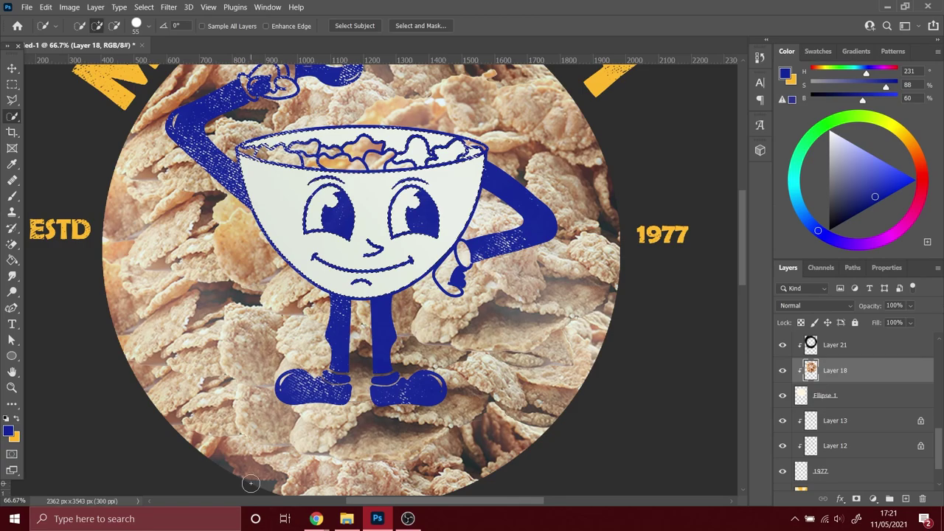
{"action": "key", "text": "z"}
{"action": "left_click", "coordinate": [303, 149]}
{"action": "left_click", "coordinate": [303, 149]}
{"action": "key", "text": "h"}
{"action": "left_click_drag", "start_coordinate": [295, 222], "coordinate": [355, 215]}
{"action": "key", "text": "h"}
{"action": "left_click_drag", "start_coordinate": [443, 309], "coordinate": [455, 319]}
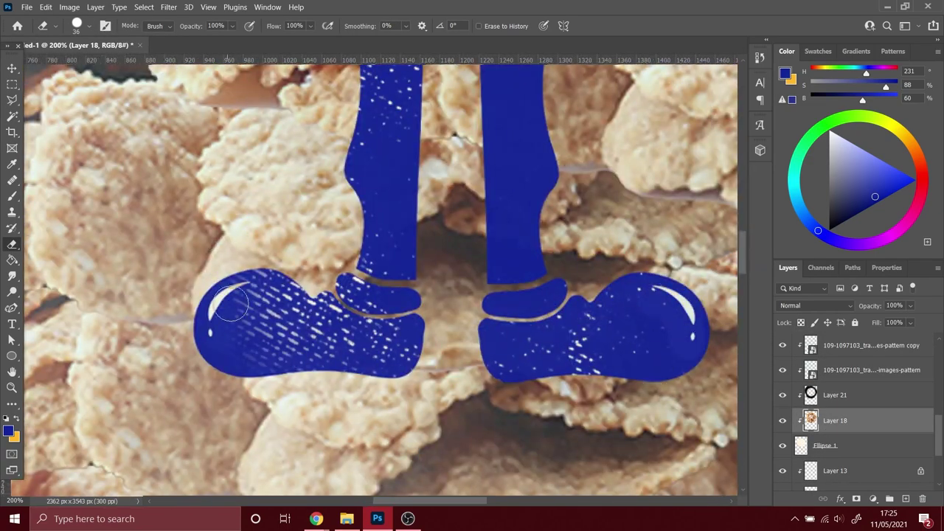
Step: Select two layers in the Layers panel and open their options
{"action": "key", "text": "v"}
{"action": "left_click", "coordinate": [870, 345]}
{"action": "left_click", "coordinate": [870, 370], "text": "ctrl"}
{"action": "right_click", "coordinate": [774, 337]}
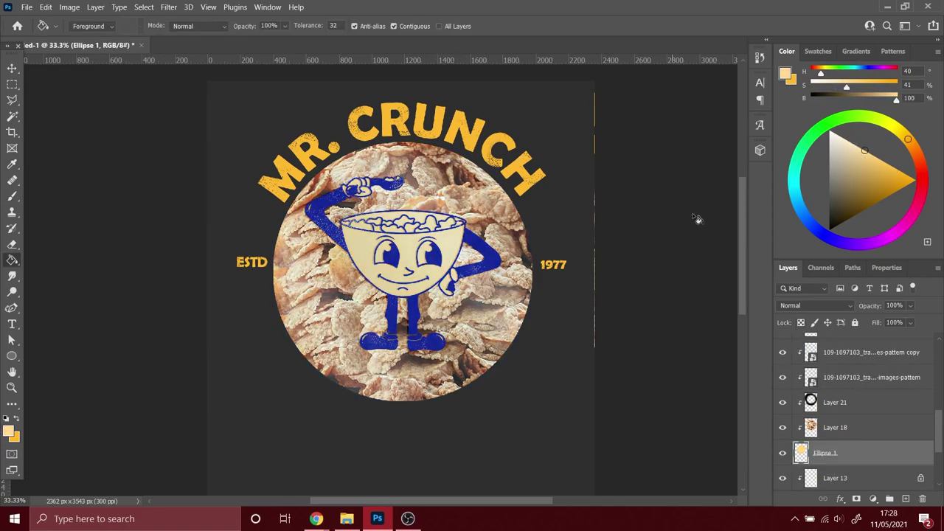
Step: Zoom in on the mascot's face and erase stray edges on the Shape 2 layer
{"action": "key", "text": "z"}
{"action": "left_click", "coordinate": [401, 396], "text": "alt"}
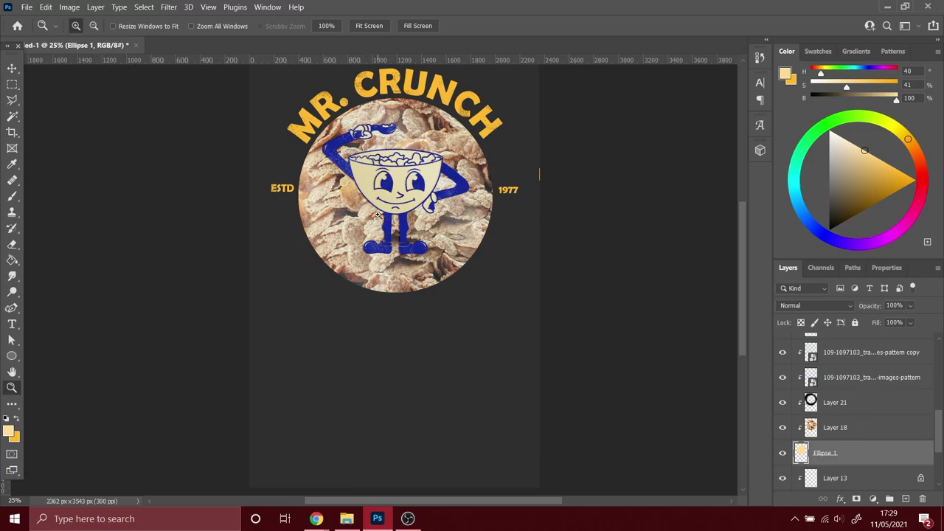
{"action": "left_click", "coordinate": [367, 475]}
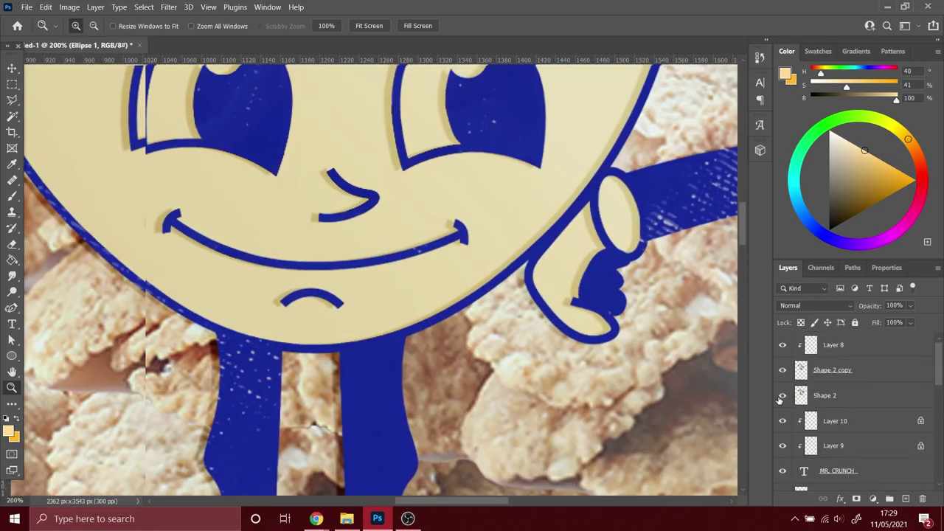
{"action": "left_click", "coordinate": [815, 399]}
{"action": "key", "text": "e"}
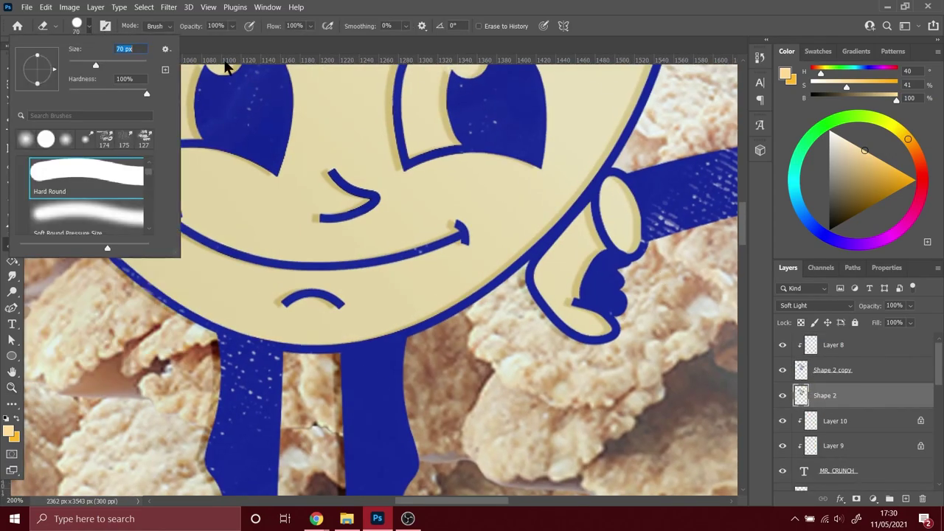
{"action": "scroll", "coordinate": [604, 279], "scroll_direction": "up", "scroll_amount": 3}
{"action": "scroll", "coordinate": [604, 279], "scroll_direction": "down", "scroll_amount": 3}
{"action": "scroll", "coordinate": [507, 312], "scroll_direction": "up", "scroll_amount": 5}
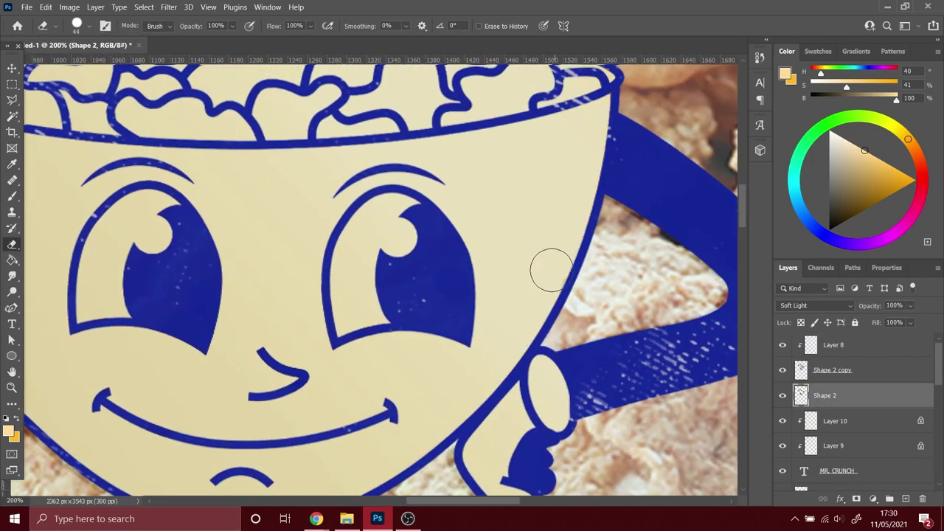
{"action": "scroll", "coordinate": [622, 225], "scroll_direction": "left", "scroll_amount": 5}
Step: Sample the mascot's blue, select the Shape 2 copy at 100% view, and set yellow paint
{"action": "key", "text": "h"}
{"action": "left_click_drag", "start_coordinate": [479, 190], "coordinate": [411, 158]}
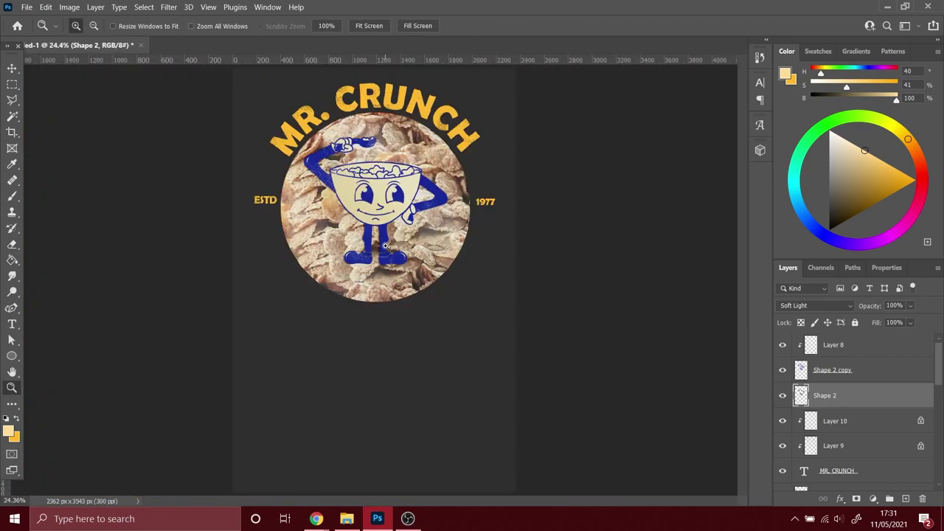
{"action": "key", "text": "alt+bracketright"}
{"action": "key", "text": "i"}
{"action": "left_click", "coordinate": [597, 253]}
{"action": "key", "text": "h"}
{"action": "right_click", "coordinate": [369, 338]}
{"action": "left_click", "coordinate": [396, 357]}
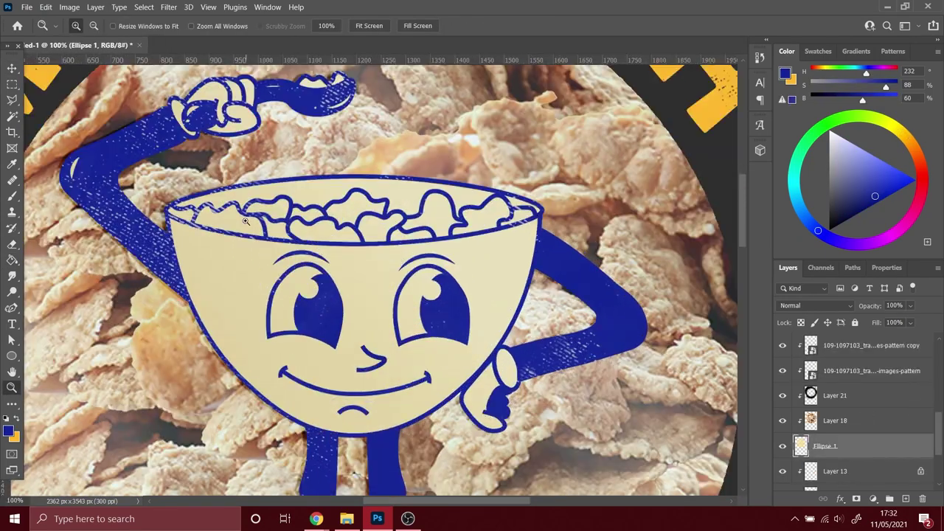
{"action": "key", "text": "x"}
{"action": "key", "text": "b"}
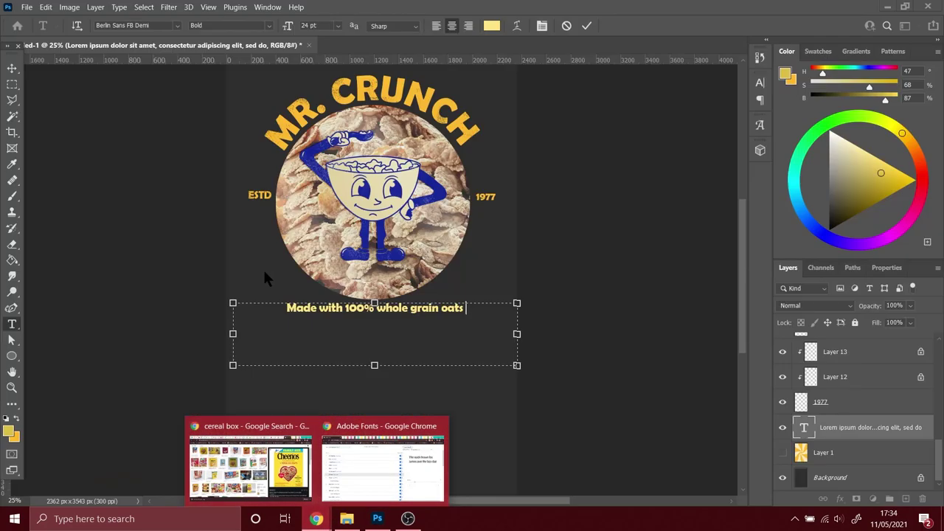
Step: Enlarge the caption, hide the cereal texture layers and select the caption text
{"action": "left_click_drag", "start_coordinate": [464, 308], "coordinate": [192, 310]}
{"action": "key", "text": "v"}
{"action": "left_click", "coordinate": [783, 377]}
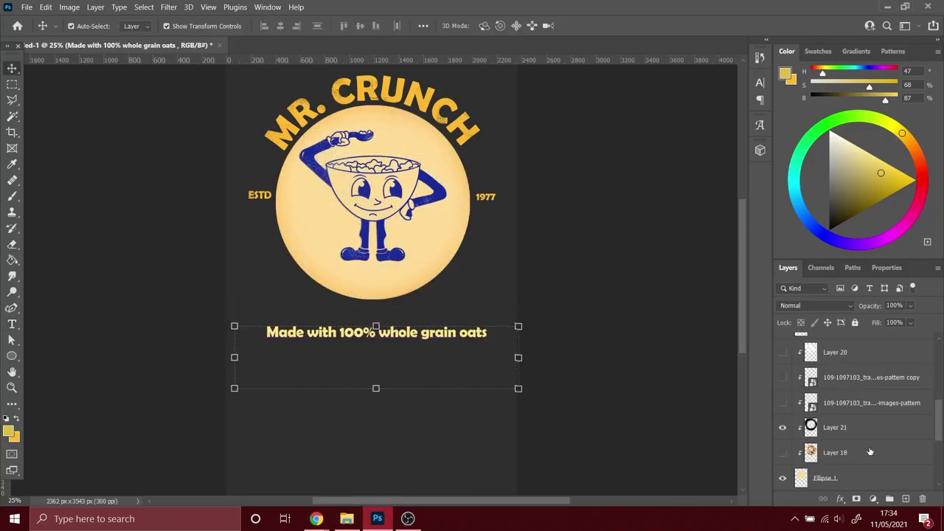
{"action": "scroll", "coordinate": [869, 451], "scroll_direction": "down", "scroll_amount": 3}
{"action": "double_click", "coordinate": [804, 427]}
Step: Draw a no-fill curved swoosh under 100% with the Pen tool and reshape it
{"action": "key", "text": "ctrl+plus"}
{"action": "key", "text": "ctrl+plus"}
{"action": "key", "text": "ctrl+plus"}
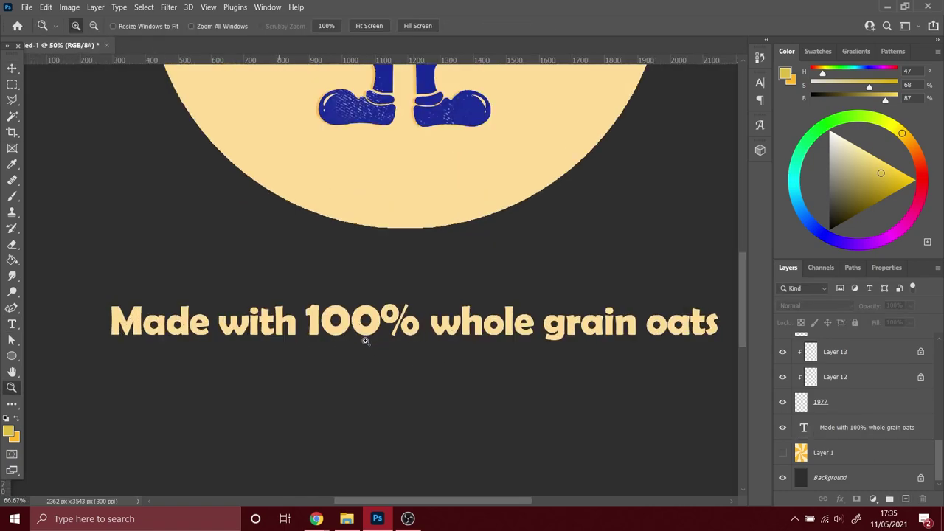
{"action": "key", "text": "p"}
{"action": "left_click", "coordinate": [283, 370]}
{"action": "left_click_drag", "start_coordinate": [387, 343], "coordinate": [407, 349]}
{"action": "left_click", "coordinate": [137, 26]}
{"action": "left_click", "coordinate": [63, 42]}
{"action": "key", "text": "v"}
{"action": "key", "text": "z"}
{"action": "key", "text": "ctrl+plus"}
{"action": "key", "text": "ctrl+plus"}
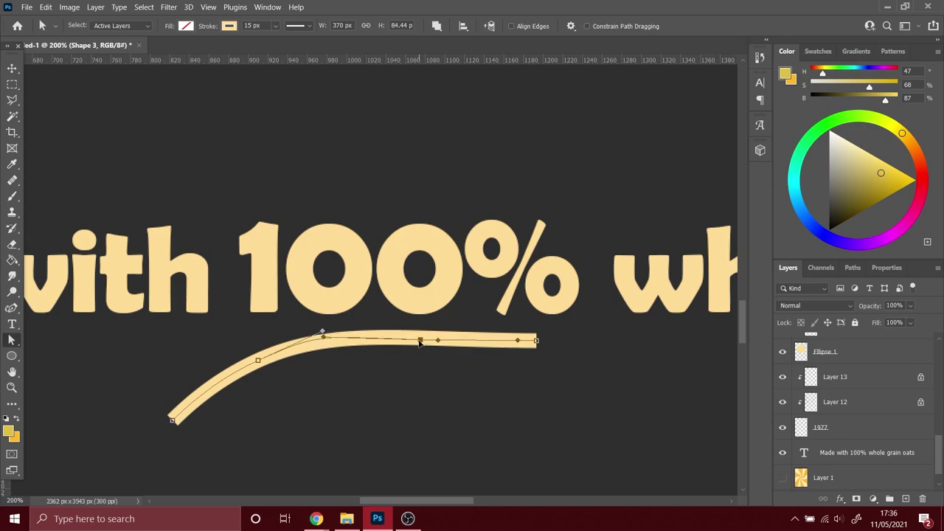
{"action": "left_click_drag", "start_coordinate": [419, 342], "coordinate": [535, 341]}
{"action": "left_click_drag", "start_coordinate": [172, 421], "coordinate": [199, 397]}
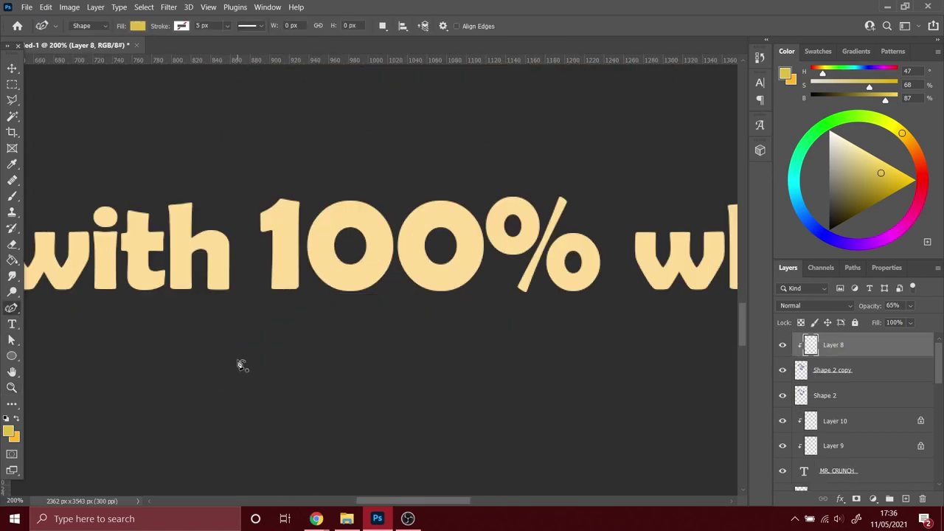
Step: Give the underline swoosh an orange stroke
{"action": "left_click", "coordinate": [182, 26]}
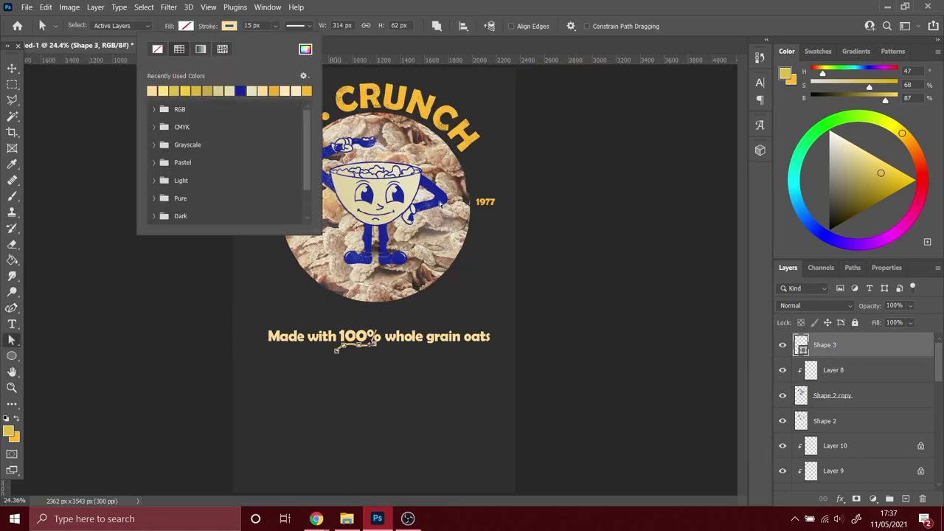
{"action": "left_click", "coordinate": [307, 103]}
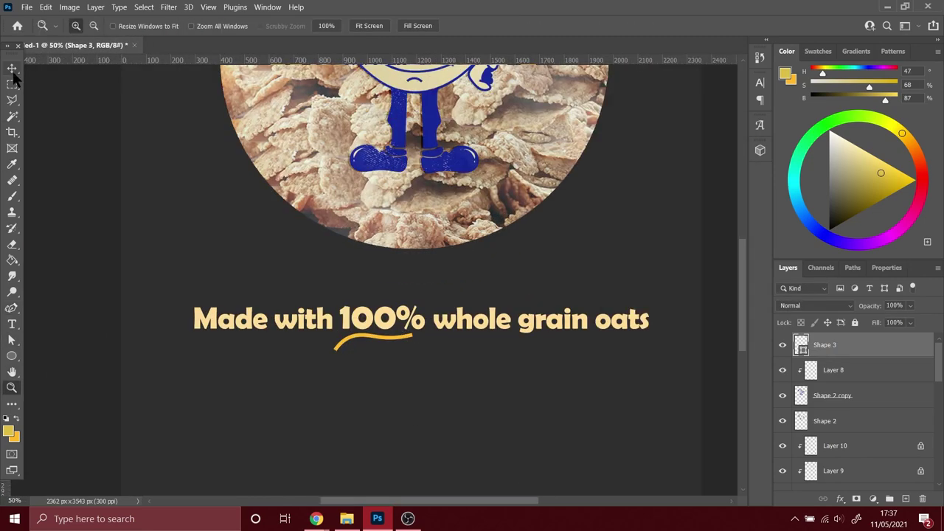
{"action": "left_click", "coordinate": [12, 70]}
{"action": "left_click", "coordinate": [44, 114]}
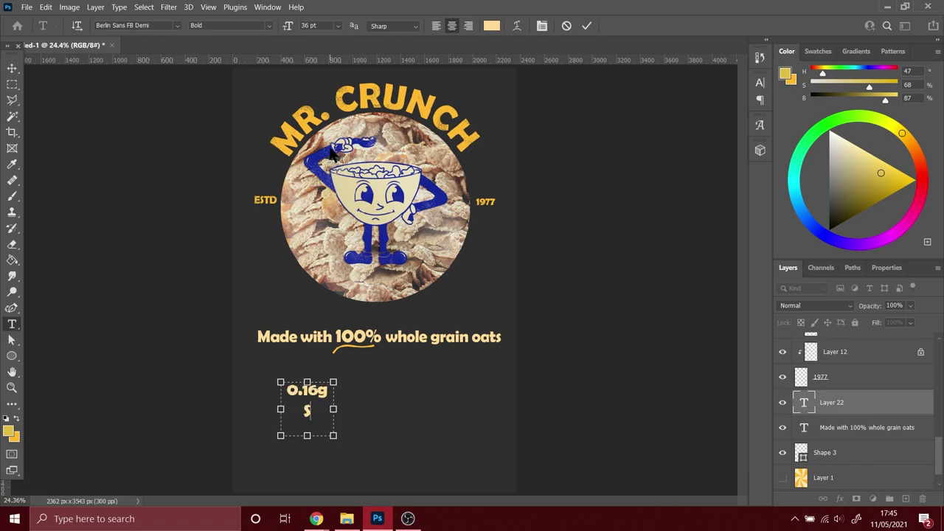
Step: Commit the 0.16g Salt text and Alt-drag copies to the right, one becoming 3g Sugar
{"action": "type", "text": "alt"}
{"action": "key", "text": "ctrl+Return"}
{"action": "left_click_drag", "start_coordinate": [307, 403], "coordinate": [362, 404]}
{"action": "left_click_drag", "start_coordinate": [358, 392], "coordinate": [469, 410]}
{"action": "key", "text": "ctrl+Return"}
{"action": "key", "text": "v"}
{"action": "key", "text": "Return"}
Step: Retype the remaining copies as 0.1g Fat and 0.1g Fibre in the third and fourth columns
{"action": "key", "text": "t"}
{"action": "left_click", "coordinate": [404, 384]}
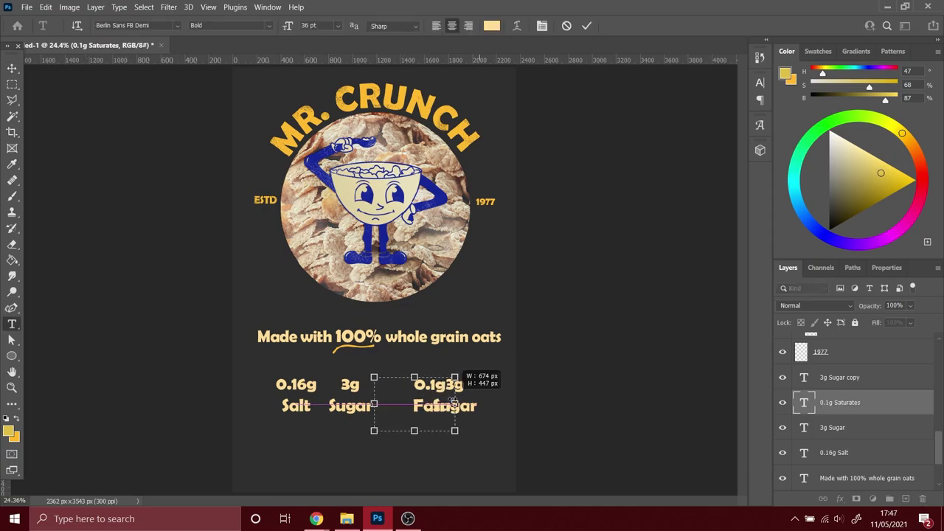
{"action": "key", "text": "ctrl+Return"}
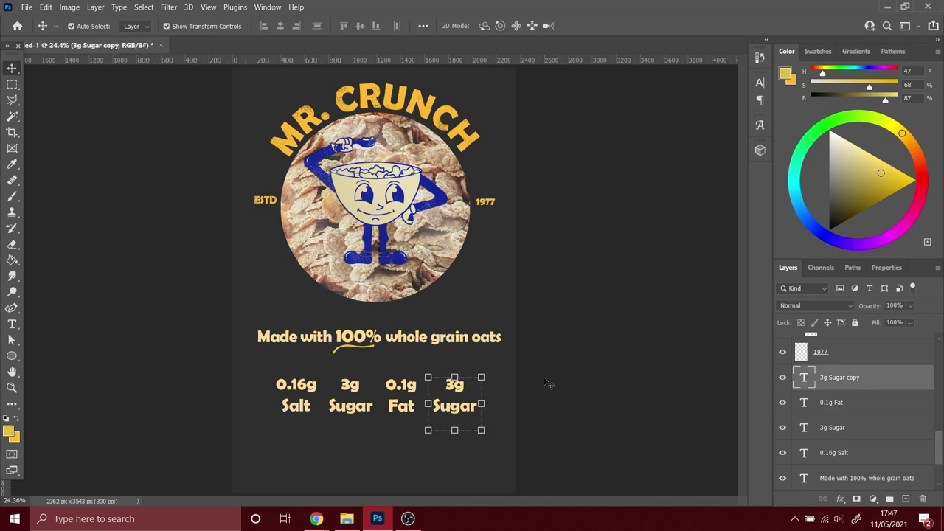
{"action": "double_click", "coordinate": [462, 403]}
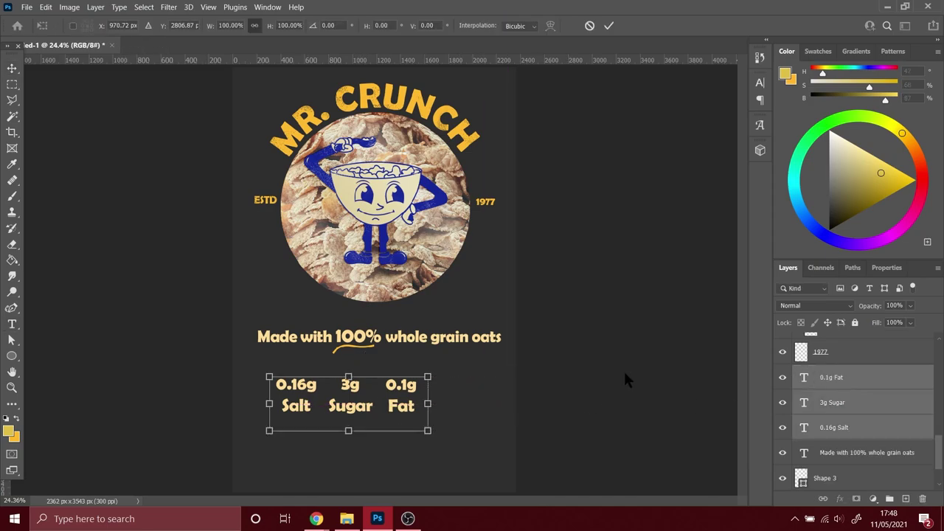
{"action": "left_click_drag", "start_coordinate": [424, 387], "coordinate": [470, 387]}
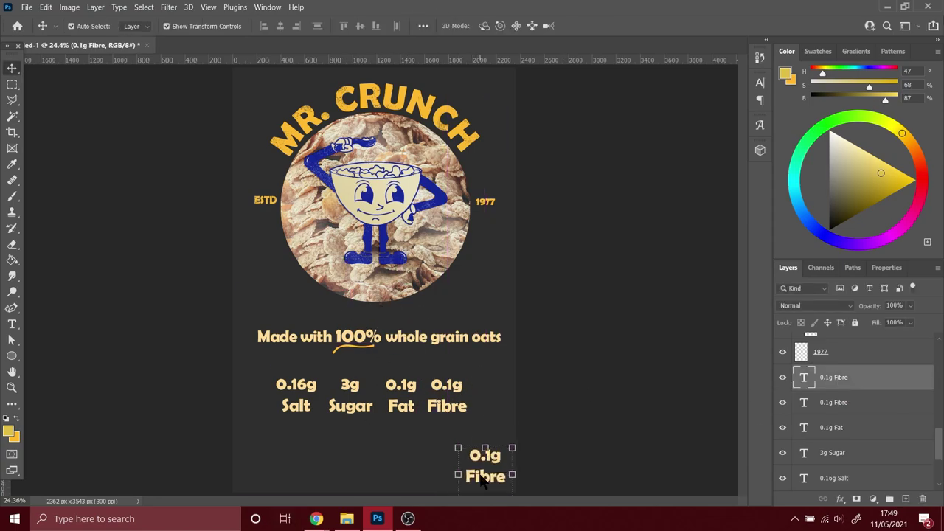
Step: Add a 375g weight at 16 pt and move the nutrition row slightly lower
{"action": "double_click", "coordinate": [485, 459]}
{"action": "type", "text": "375g"}
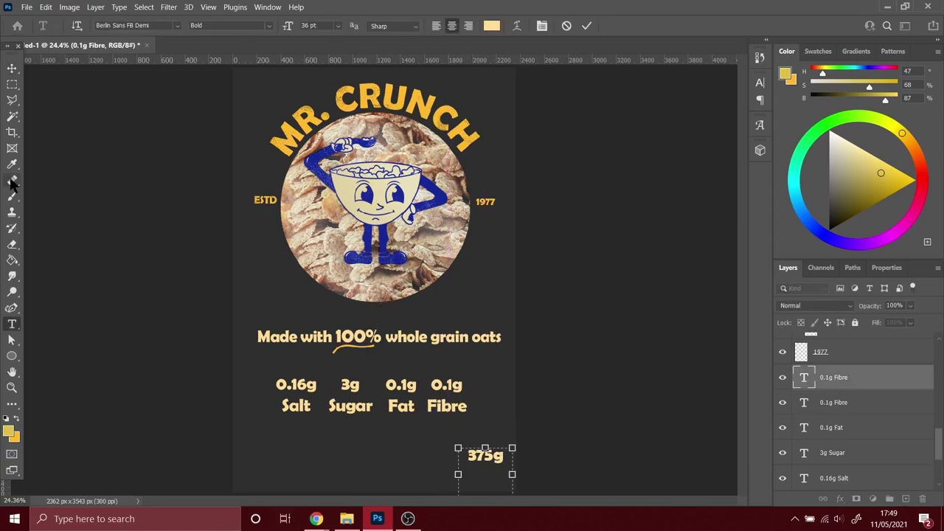
{"action": "key", "text": "Escape"}
{"action": "key", "text": "v"}
{"action": "left_click", "coordinate": [328, 118]}
{"action": "key", "text": "Escape"}
{"action": "key", "text": "v"}
{"action": "left_click_drag", "start_coordinate": [255, 365], "coordinate": [487, 431]}
Step: Lower the nutrition row into place and retype the icon's word as Vegan
{"action": "left_click_drag", "start_coordinate": [391, 392], "coordinate": [391, 410]}
{"action": "key", "text": "Return"}
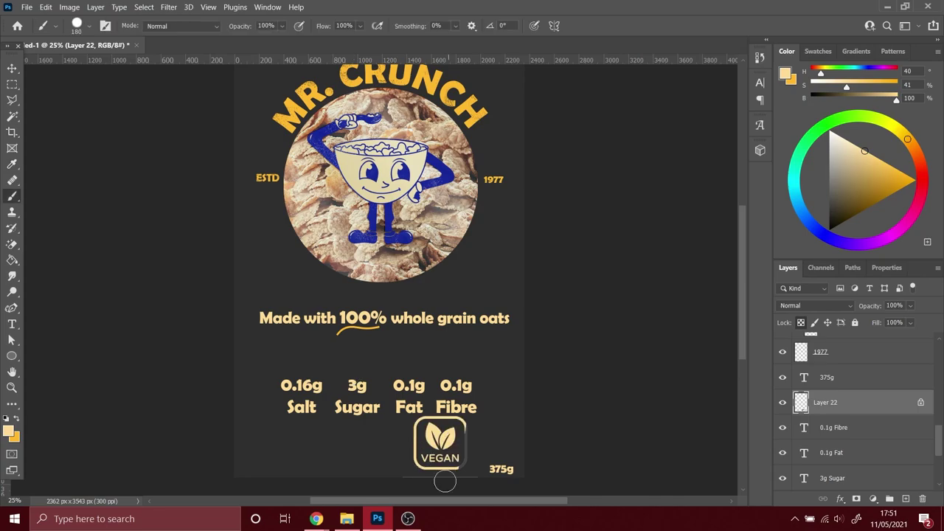
{"action": "scroll", "coordinate": [445, 481], "scroll_direction": "up", "scroll_amount": 5}
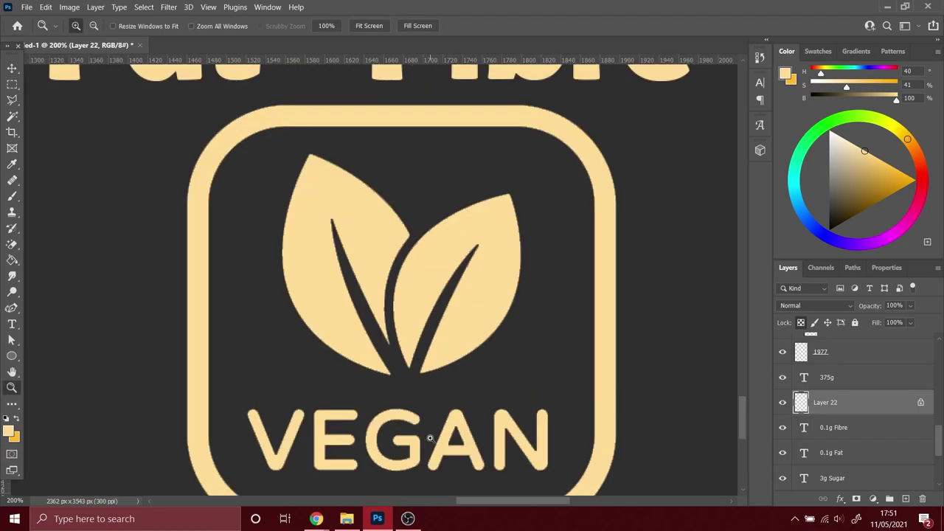
{"action": "left_click_drag", "start_coordinate": [433, 422], "coordinate": [448, 347]}
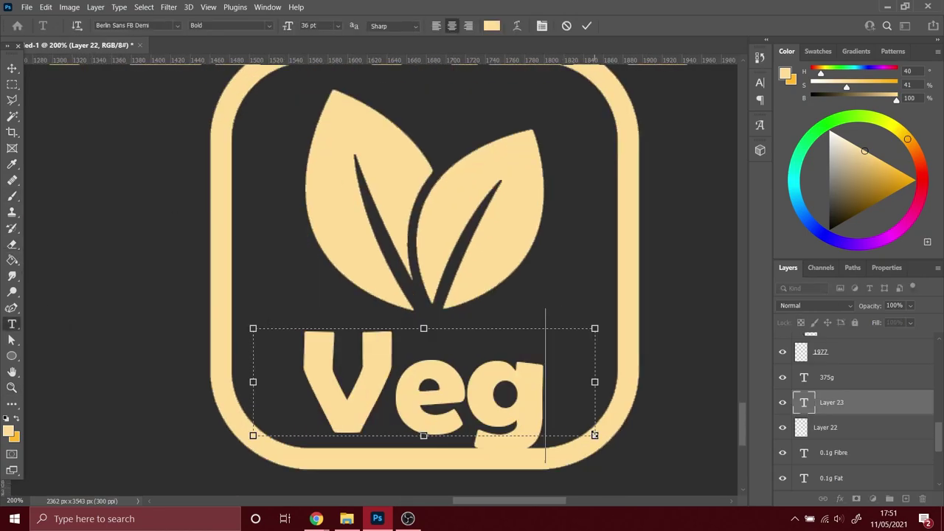
{"action": "key", "text": "ctrl+a"}
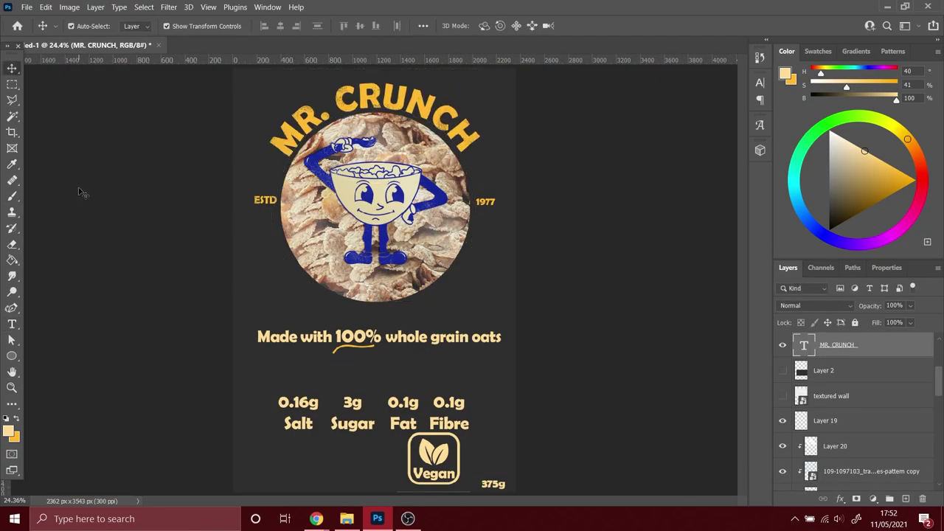
{"action": "left_click", "coordinate": [458, 480]}
Step: Shrink the Vegan icon to about half size and move the 375g text opposite it
{"action": "left_click_drag", "start_coordinate": [397, 432], "coordinate": [434, 463]}
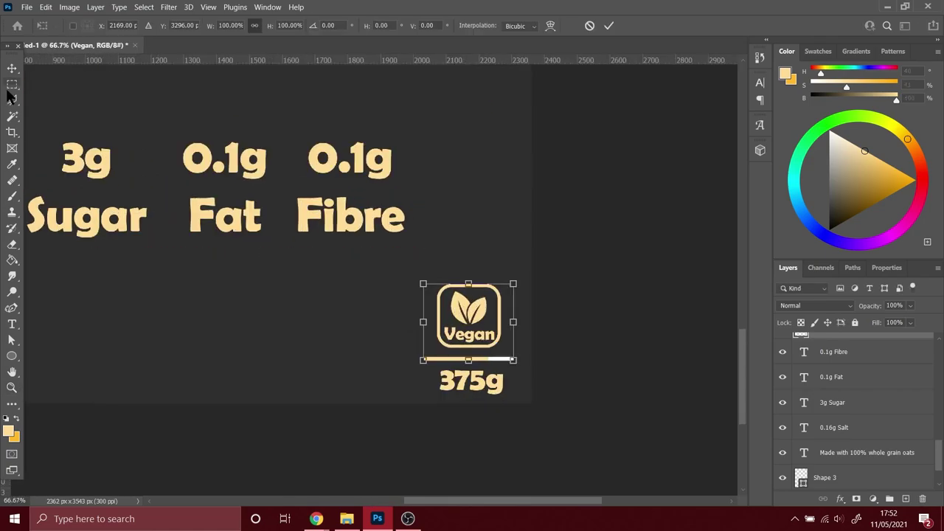
{"action": "left_click_drag", "start_coordinate": [474, 386], "coordinate": [372, 377]}
{"action": "right_click", "coordinate": [389, 286]}
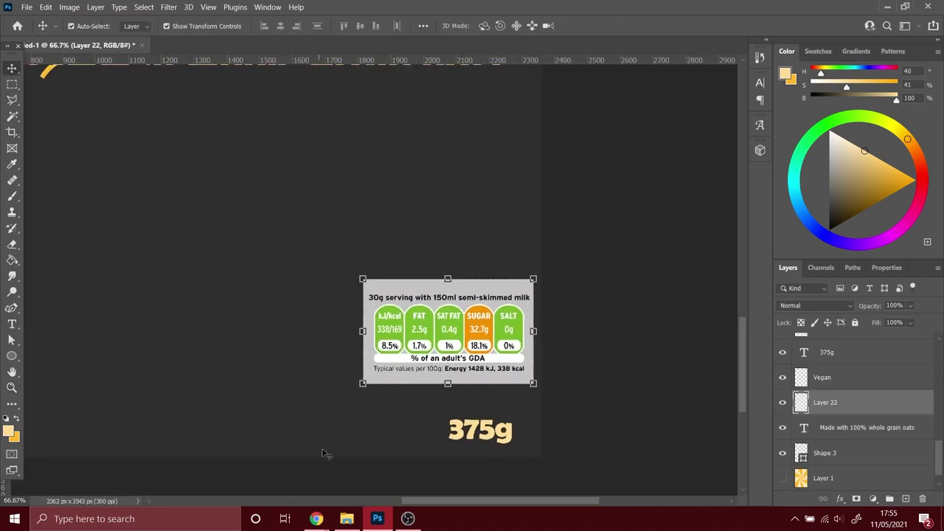
Step: Add the '30g serving with 150ml semi-skimmed milk' heading and arrange the label's text lines
{"action": "left_click_drag", "start_coordinate": [322, 453], "coordinate": [317, 441]}
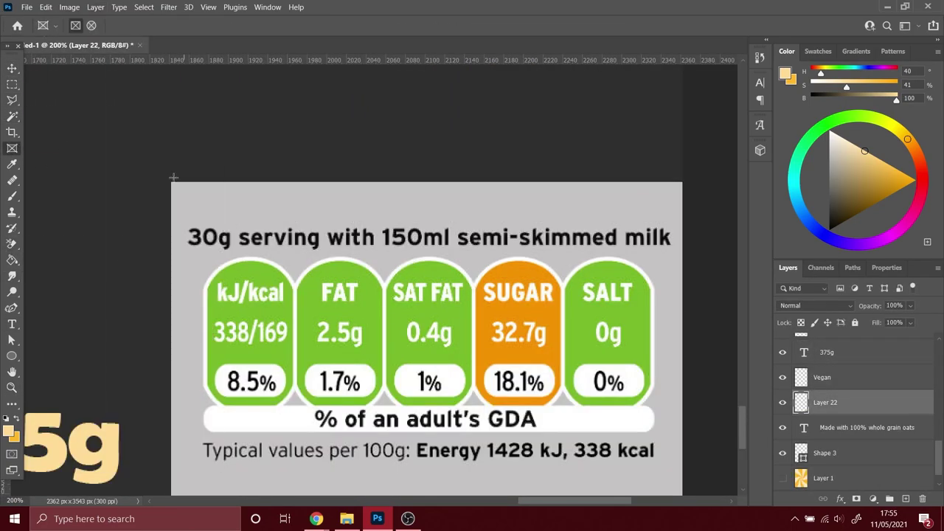
{"action": "left_click", "coordinate": [12, 84]}
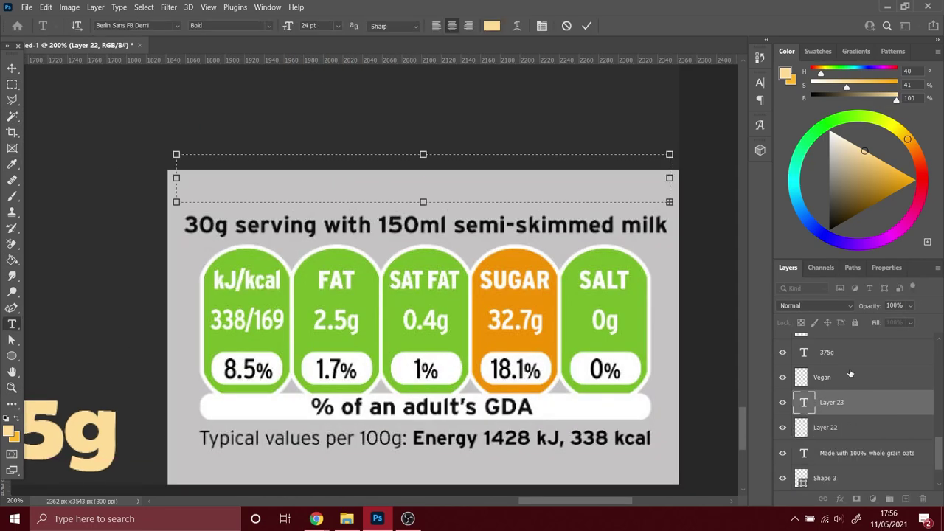
{"action": "scroll", "coordinate": [837, 382], "scroll_direction": "up", "scroll_amount": 3}
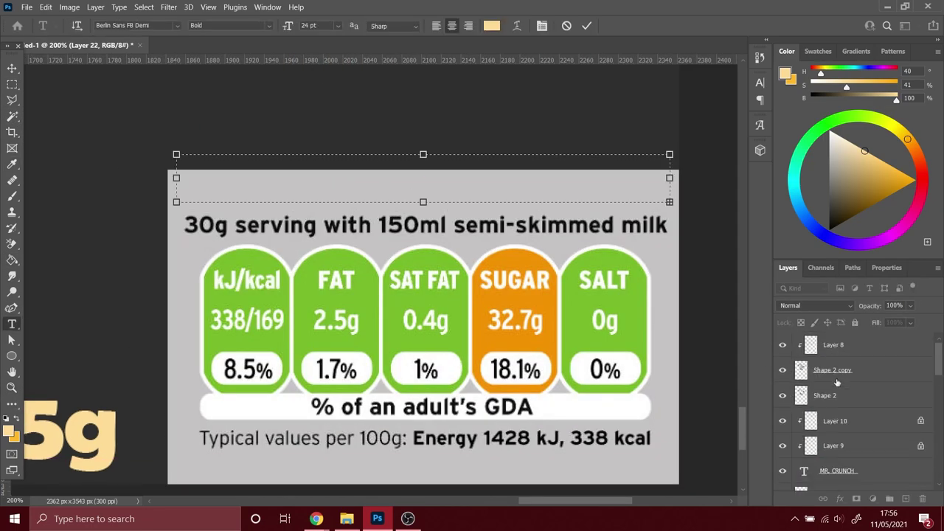
{"action": "type", "text": "30g serving with 150ml semi-skimmed milk"}
{"action": "key", "text": "ctrl+Return"}
{"action": "double_click", "coordinate": [246, 169]}
{"action": "left_click", "coordinate": [136, 26]}
{"action": "left_click_drag", "start_coordinate": [176, 195], "coordinate": [29, 196]}
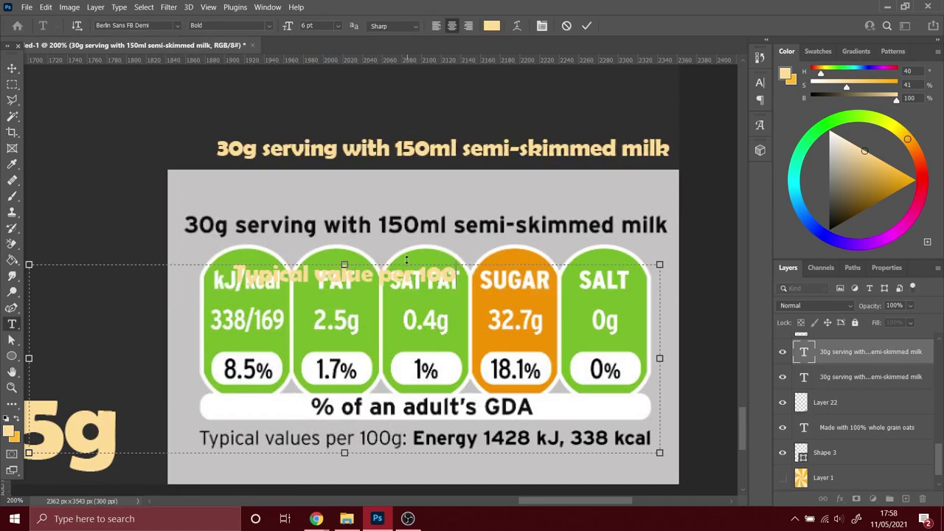
{"action": "left_click_drag", "start_coordinate": [410, 264], "coordinate": [410, 427]}
{"action": "key", "text": "ctrl+Return"}
{"action": "left_click_drag", "start_coordinate": [442, 148], "coordinate": [443, 224]}
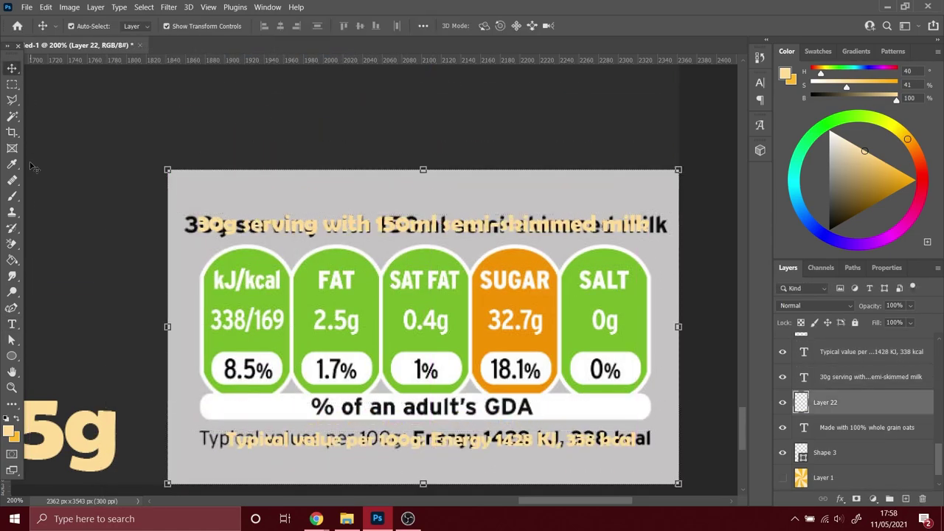
Step: Marquee-select and clear the nutrition label's grey background
{"action": "key", "text": "m"}
{"action": "left_click", "coordinate": [801, 403], "text": "ctrl"}
{"action": "left_click_drag", "start_coordinate": [147, 230], "coordinate": [585, 192]}
{"action": "key", "text": "ctrl+d"}
{"action": "left_click", "coordinate": [12, 388]}
Step: Add a white Stroke outline to the nutrition label image layer
{"action": "right_click", "coordinate": [827, 402]}
{"action": "left_click", "coordinate": [812, 385]}
{"action": "left_click", "coordinate": [274, 310]}
{"action": "left_click", "coordinate": [853, 177]}
{"action": "left_click", "coordinate": [902, 232]}
{"action": "key", "text": "z"}
{"action": "left_click", "coordinate": [391, 396]}
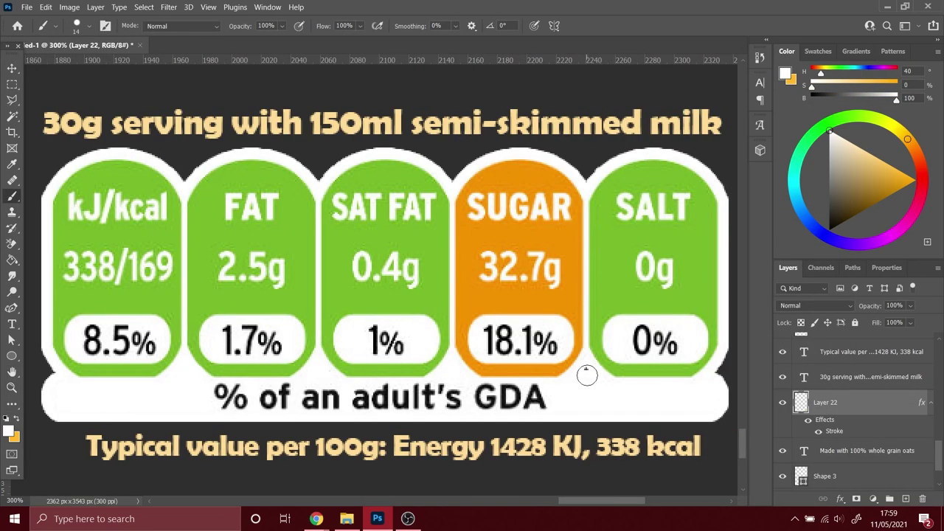
{"action": "key", "text": "ctrl+0"}
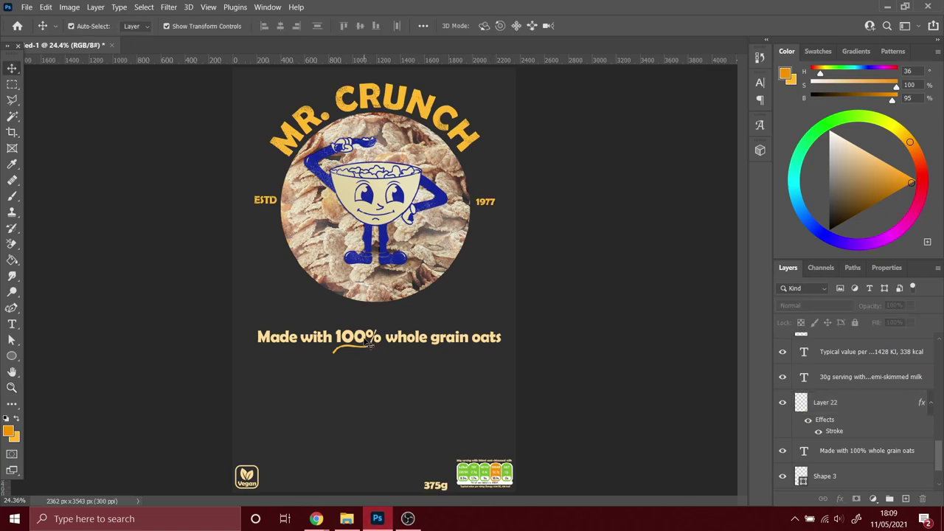
Step: Edit the tagline to '100%' over 'wholegrain OATS' and set it to 60 pt
{"action": "double_click", "coordinate": [364, 340]}
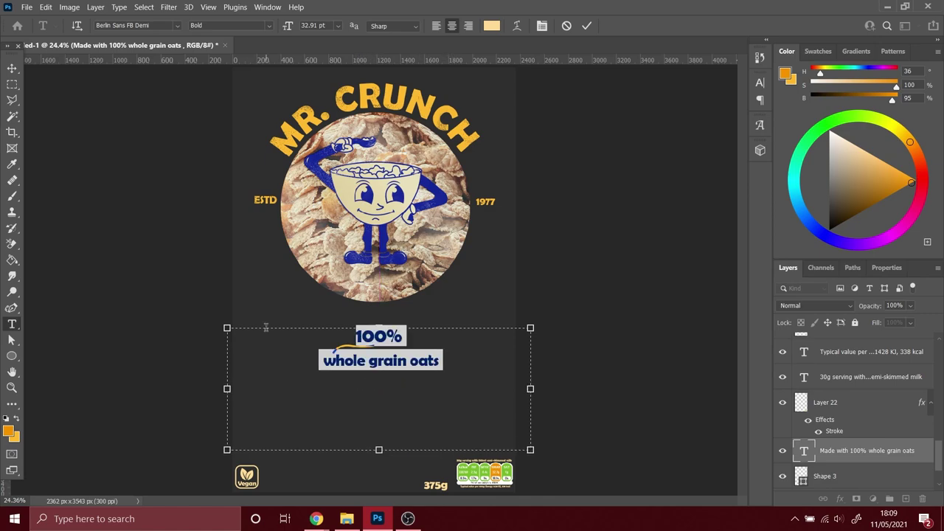
{"action": "left_click", "coordinate": [338, 25]}
{"action": "left_click", "coordinate": [324, 151]}
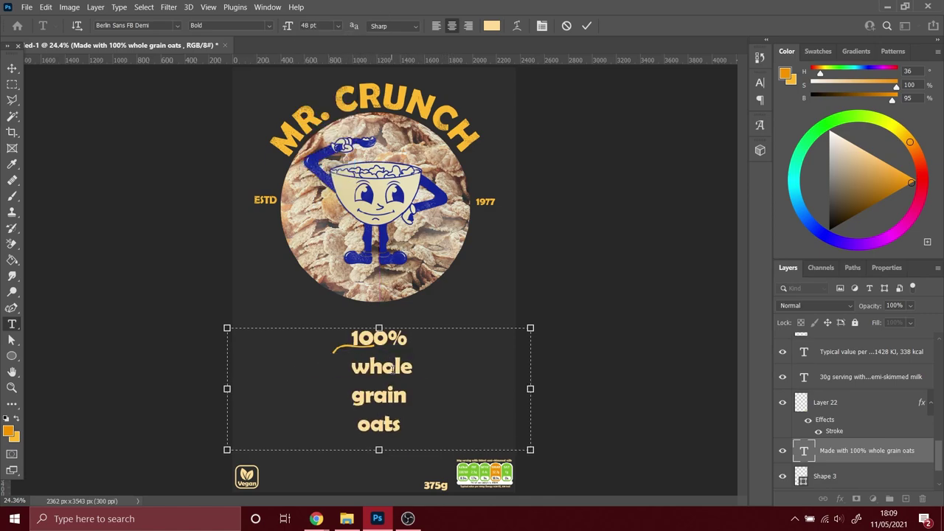
{"action": "key", "text": "ctrl+Return"}
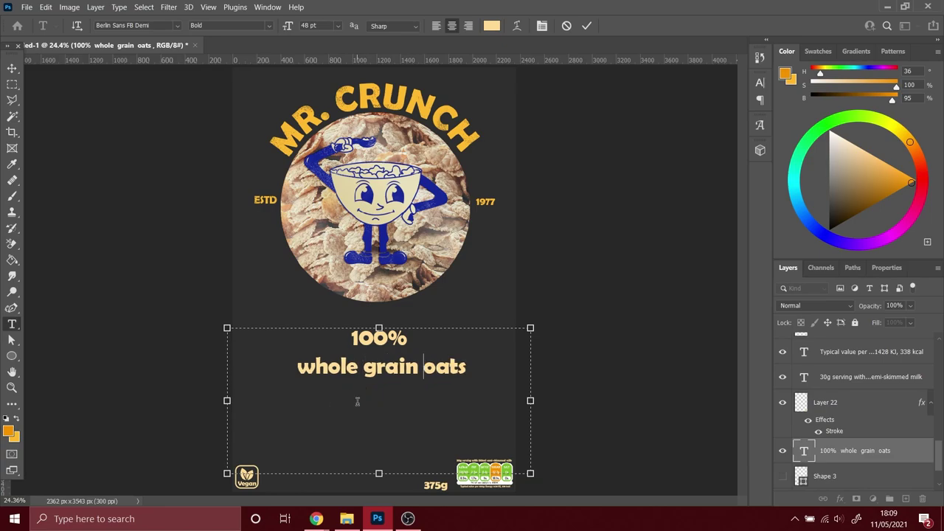
{"action": "left_click", "coordinate": [338, 25]}
{"action": "left_click", "coordinate": [324, 163]}
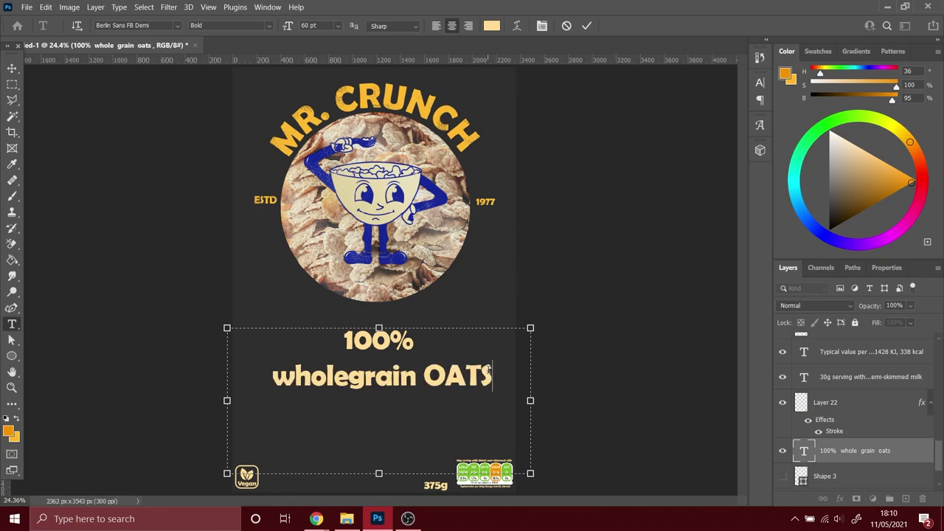
Step: Enlarge the tagline, fit the swoosh under 100% and add space before wholegrain
{"action": "key", "text": "ctrl+a"}
{"action": "left_click", "coordinate": [338, 25]}
{"action": "left_click", "coordinate": [337, 181]}
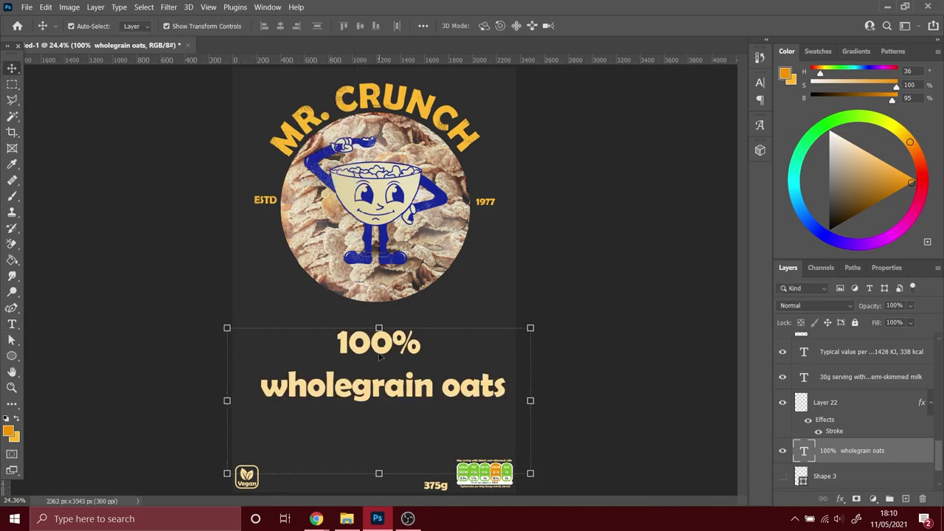
{"action": "key", "text": "ctrl+Return"}
{"action": "key", "text": "v"}
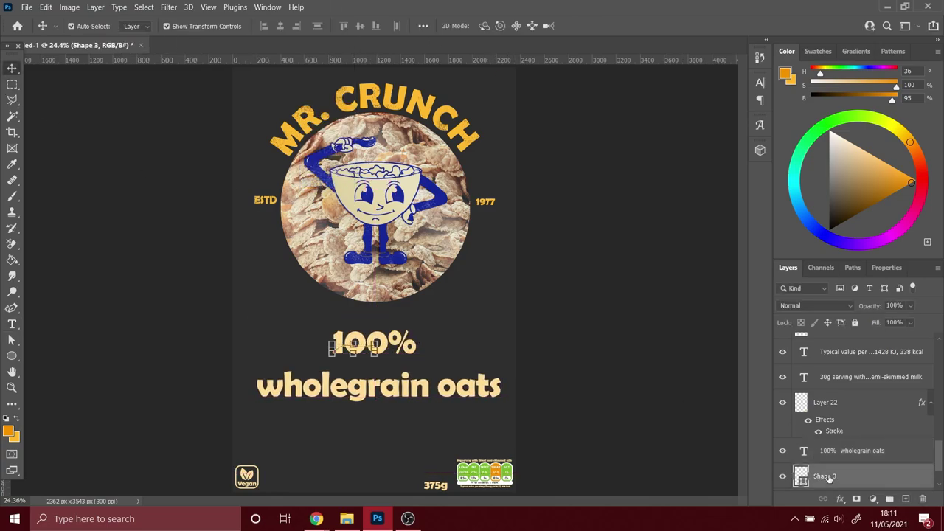
{"action": "left_click", "coordinate": [12, 387]}
{"action": "scroll", "coordinate": [12, 388], "scroll_direction": "up", "scroll_amount": 1}
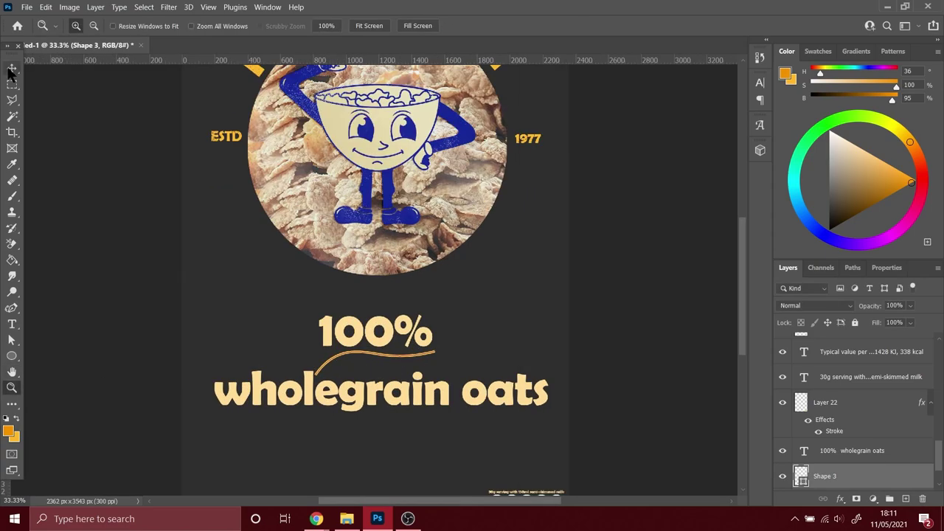
{"action": "left_click", "coordinate": [284, 367]}
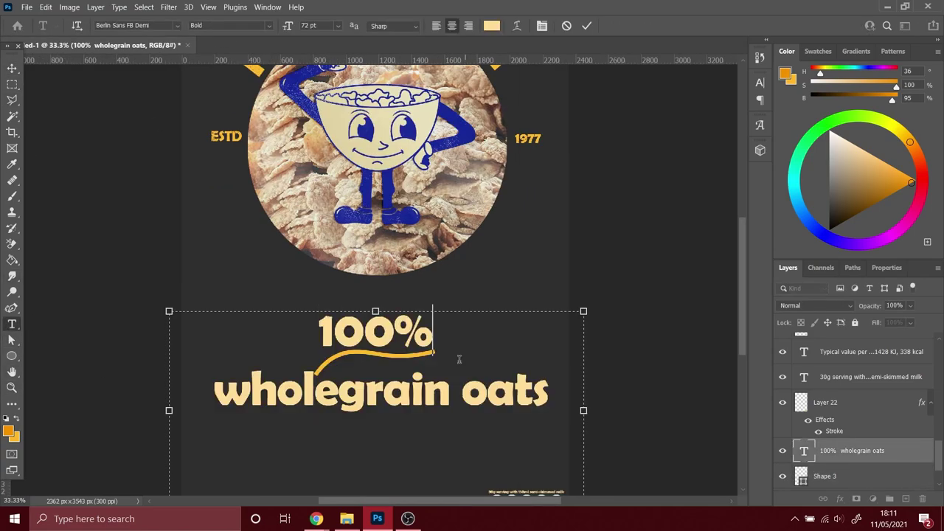
{"action": "double_click", "coordinate": [284, 367]}
{"action": "key", "text": "Left"}
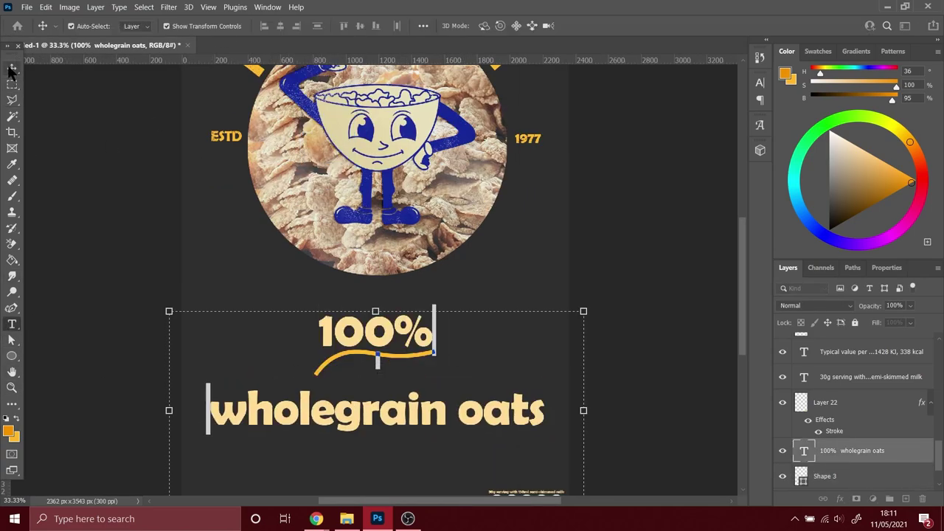
Step: Fit the box in the window and switch to the Put Your Graphic Here1.psb document
{"action": "key", "text": "z"}
{"action": "right_click", "coordinate": [275, 357]}
{"action": "left_click", "coordinate": [295, 424]}
{"action": "left_click", "coordinate": [12, 84]}
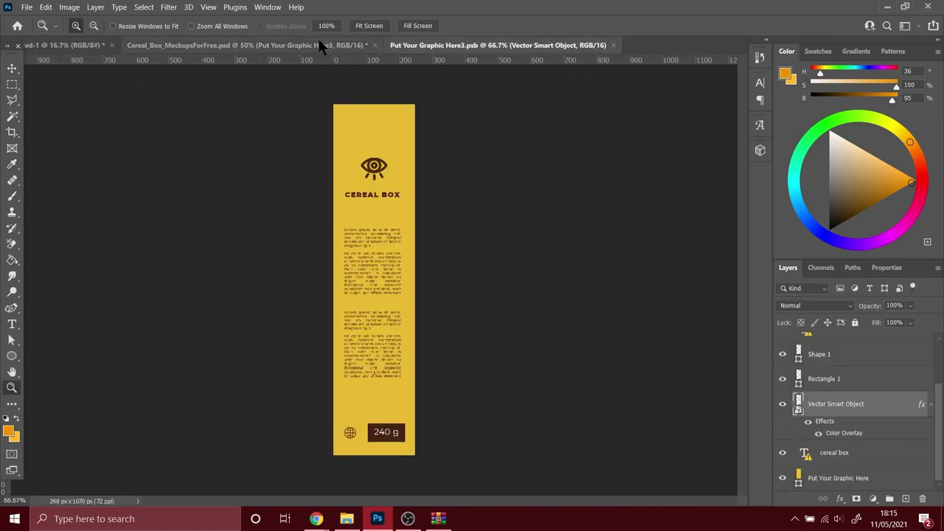
{"action": "key", "text": "ctrl+Tab"}
{"action": "left_click", "coordinate": [87, 46]}
{"action": "key", "text": "ctrl+shift+Tab"}
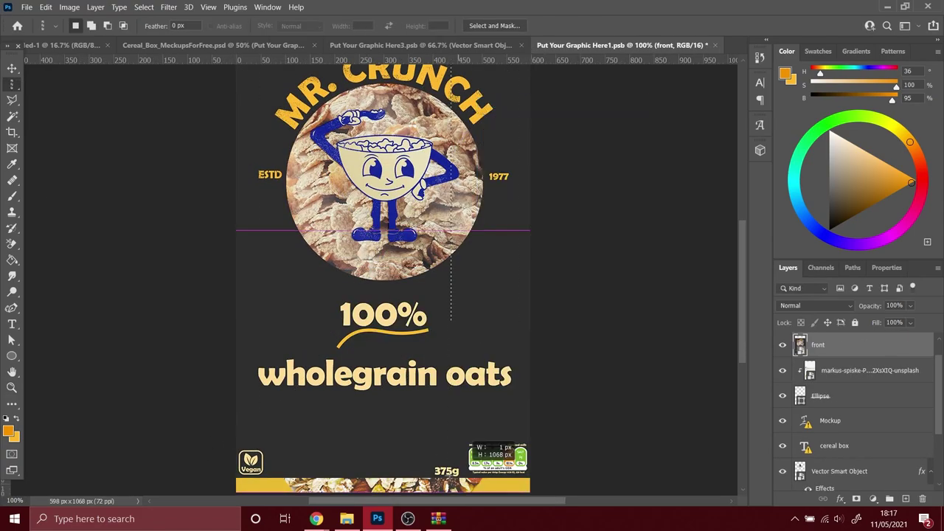
Step: Fill the front design's bottom strip with the dark box colour, apply it, and save
{"action": "left_click", "coordinate": [477, 213]}
{"action": "key", "text": "ctrl+shift+n"}
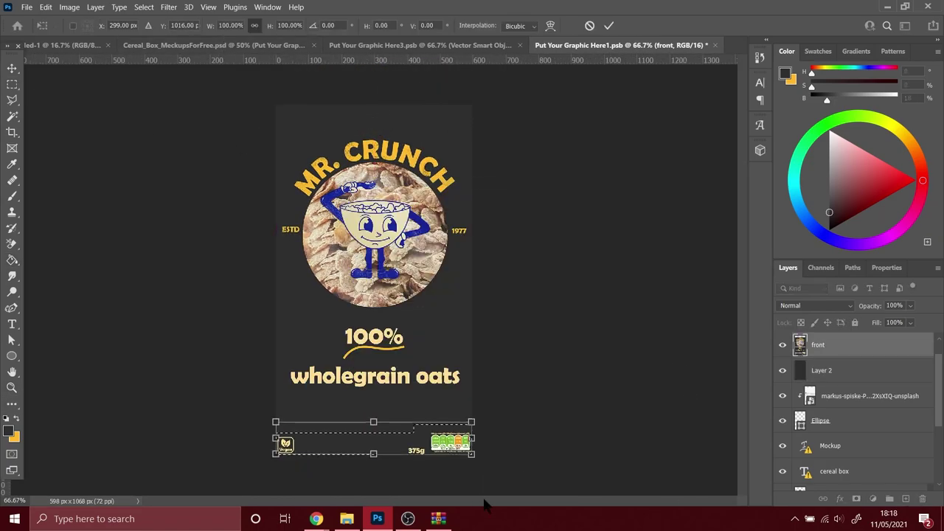
{"action": "key", "text": "Return"}
{"action": "key", "text": "ctrl+s"}
{"action": "key", "text": "ctrl+Tab"}
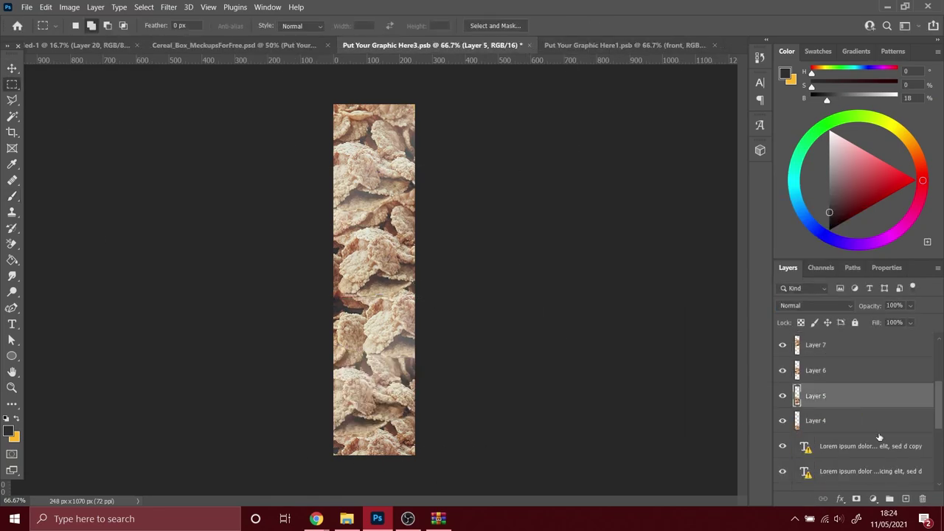
Step: Cover the side-panel cereal strip with a dark rectangle and raise Rectangle 2 in the layers
{"action": "left_click_drag", "start_coordinate": [333, 102], "coordinate": [415, 455]}
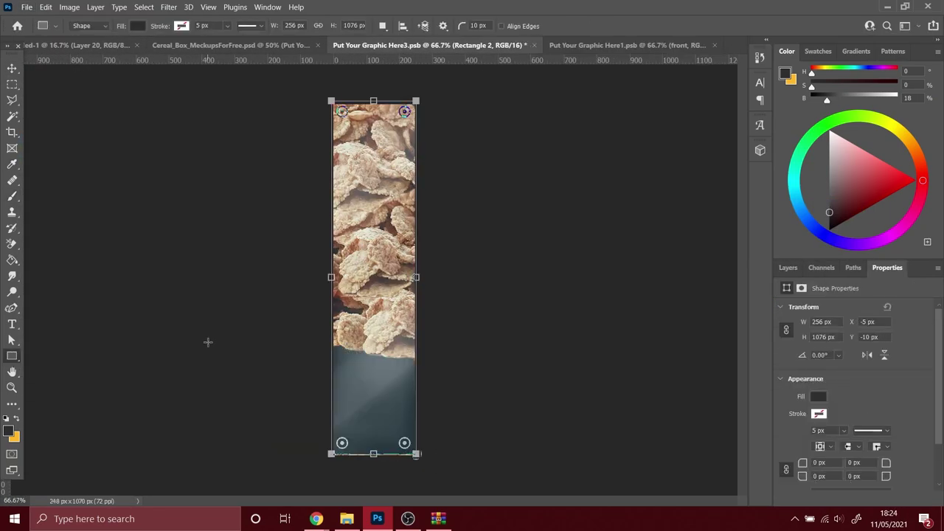
{"action": "left_click", "coordinate": [788, 268]}
{"action": "left_click_drag", "start_coordinate": [824, 452], "coordinate": [847, 410]}
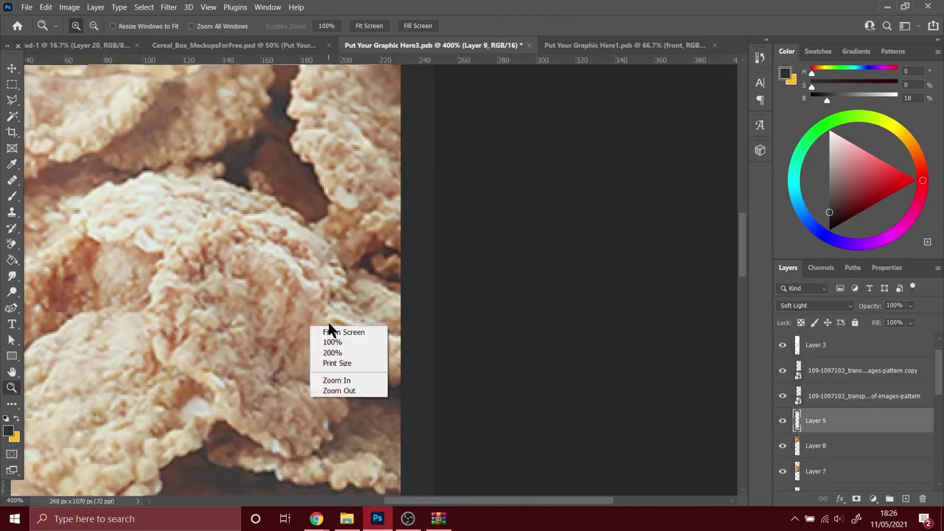
{"action": "left_click", "coordinate": [331, 329]}
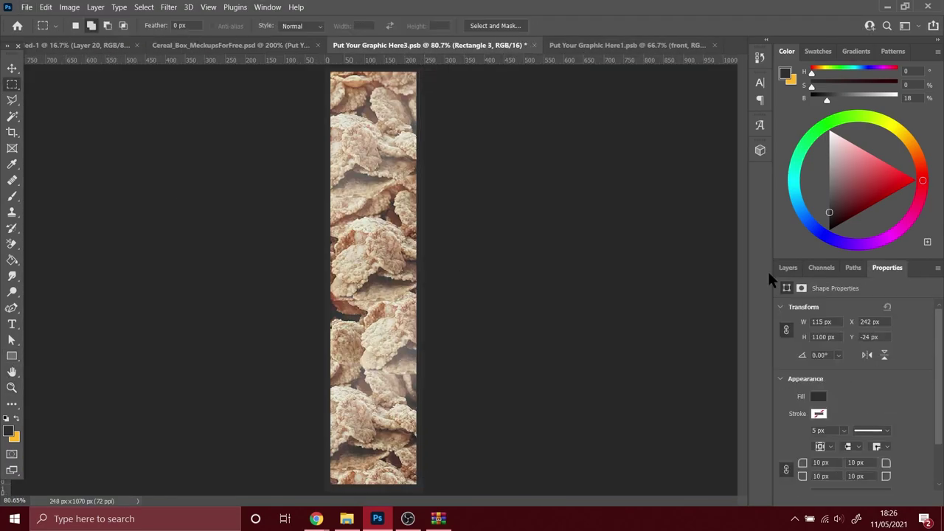
{"action": "left_click", "coordinate": [788, 267]}
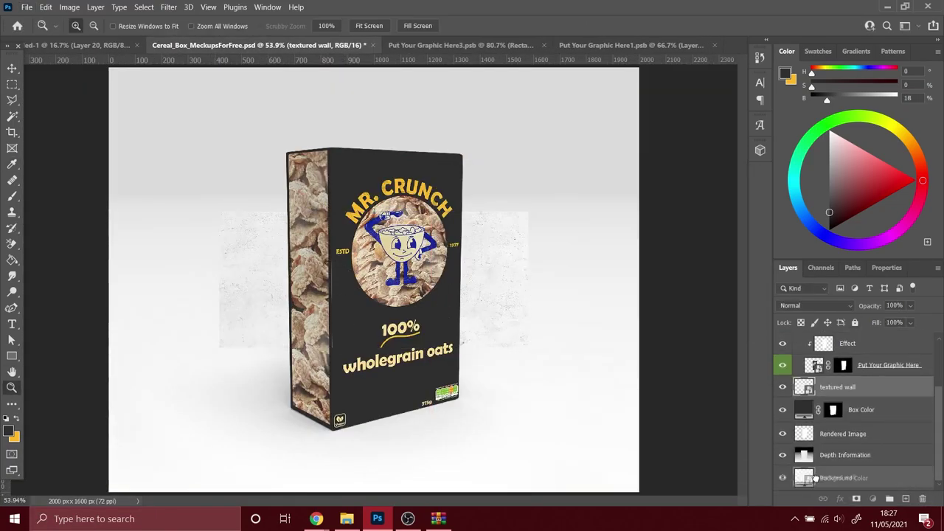
Step: Stretch the textured wall to fill the canvas and add an empty layer for the shadow
{"action": "left_click_drag", "start_coordinate": [89, 126], "coordinate": [51, 86]}
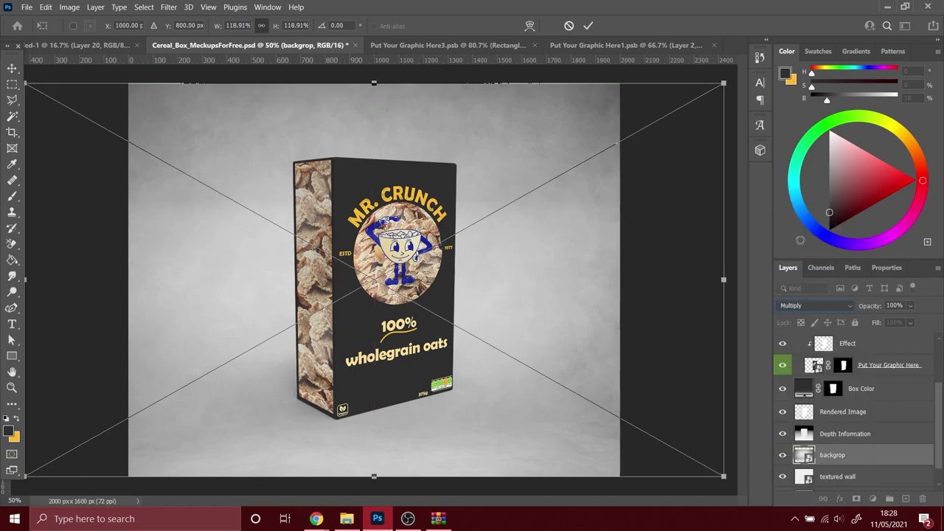
{"action": "key", "text": "Return"}
{"action": "left_click", "coordinate": [903, 472]}
{"action": "left_click", "coordinate": [838, 453]}
Step: Paint a soft black shadow left of the box base and look through the blur filters
{"action": "key", "text": "ctrl+shift+alt+n"}
{"action": "key", "text": "b"}
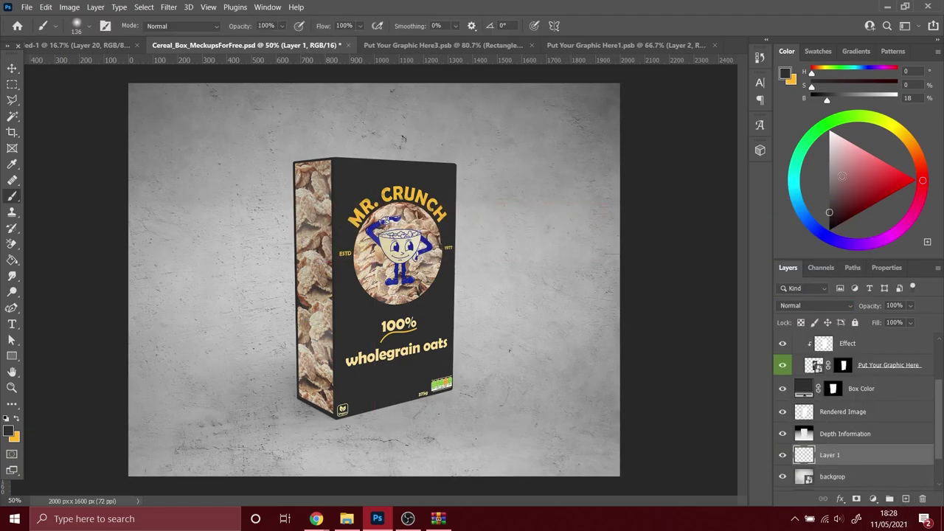
{"action": "left_click_drag", "start_coordinate": [342, 409], "coordinate": [272, 389]}
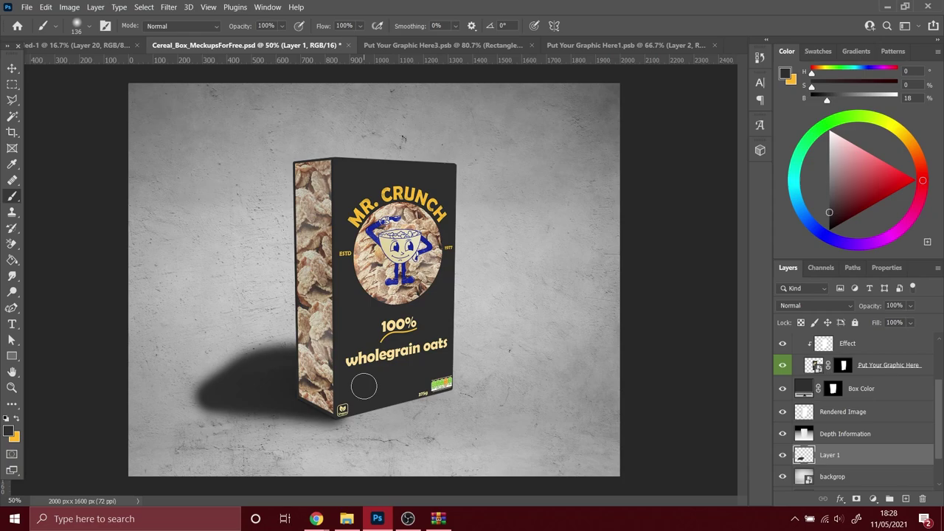
{"action": "left_click", "coordinate": [169, 6]}
{"action": "left_click", "coordinate": [169, 7]}
{"action": "left_click", "coordinate": [169, 7]}
{"action": "key", "text": "Escape"}
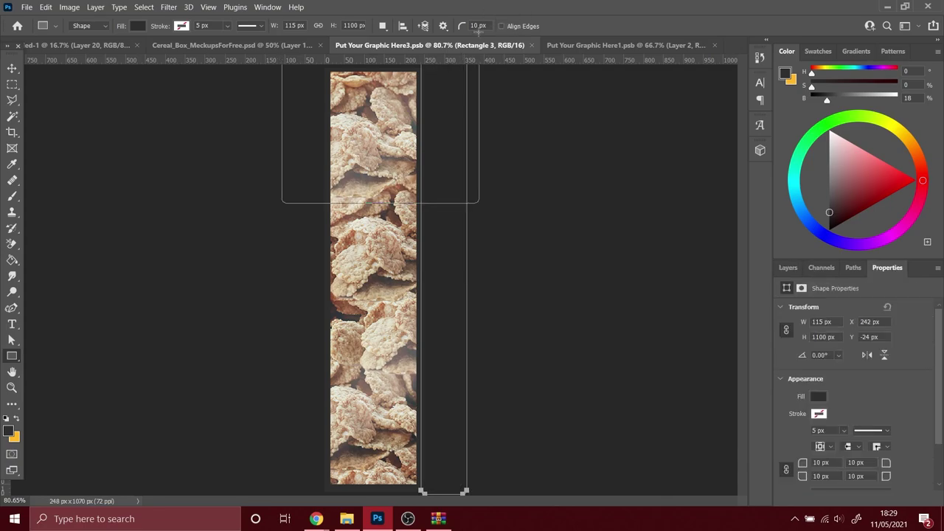
Step: In the mockup, select the Rendered Image layer, enlarge the brush to 259, and move the shading layer to the top
{"action": "left_click", "coordinate": [251, 45]}
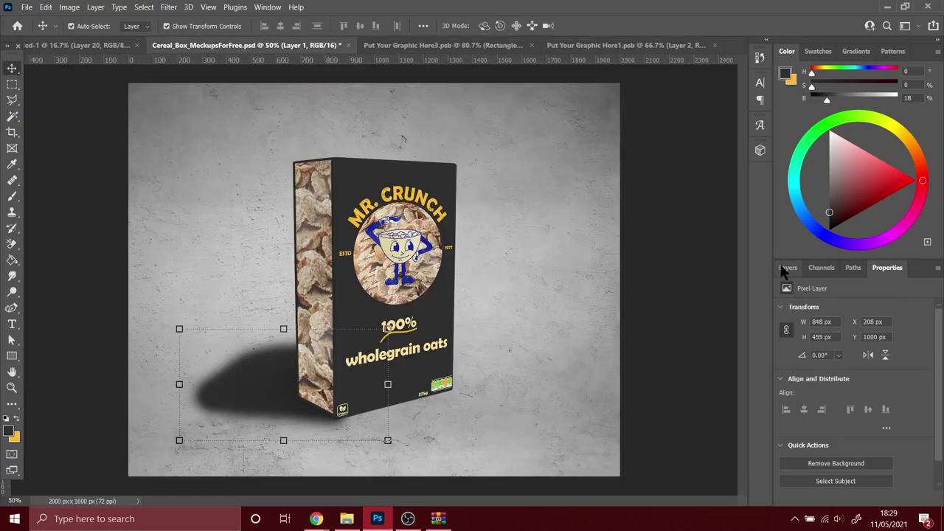
{"action": "left_click", "coordinate": [788, 268]}
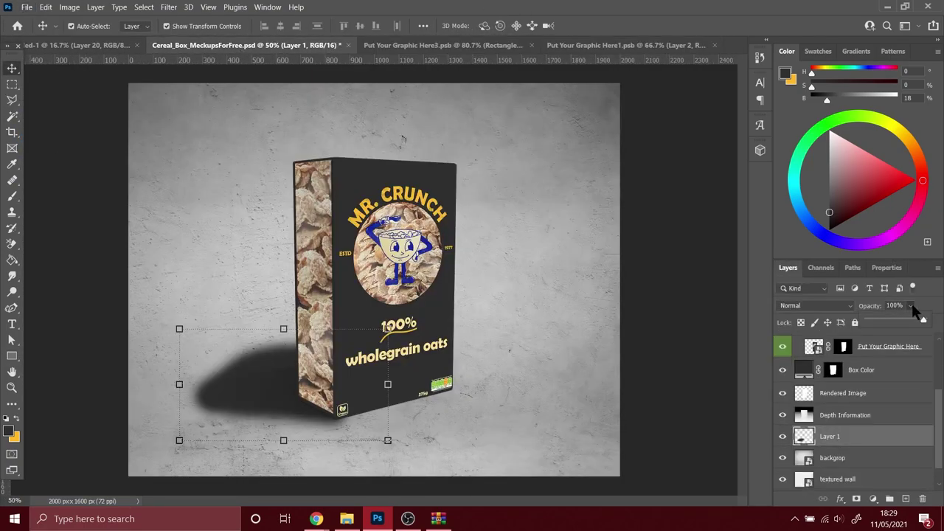
{"action": "left_click", "coordinate": [529, 342]}
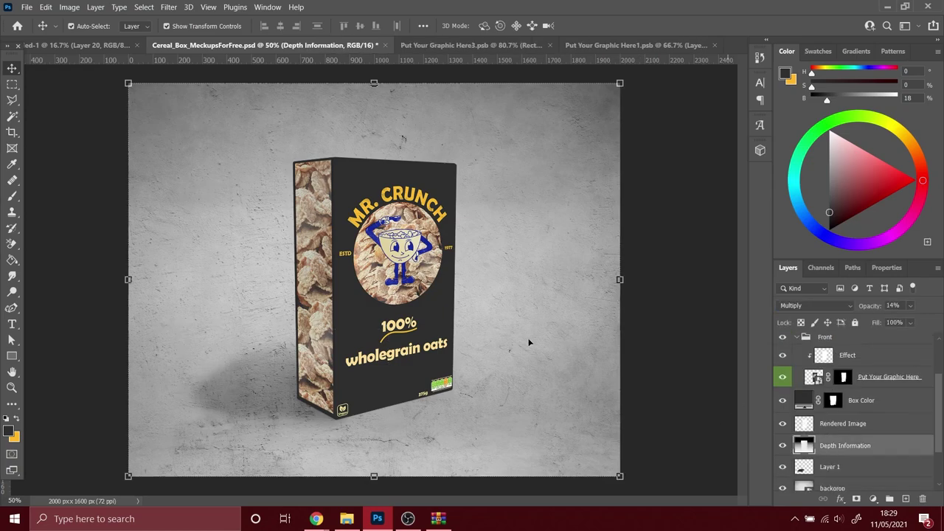
{"action": "left_click", "coordinate": [353, 314], "text": "ctrl"}
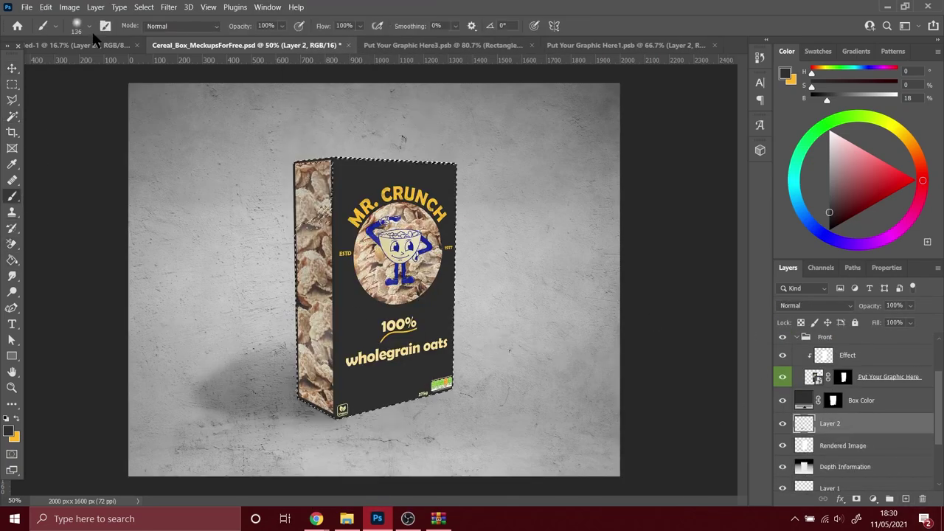
{"action": "key", "text": "bracketright"}
{"action": "key", "text": "ctrl+shift+bracketright"}
{"action": "left_click", "coordinate": [815, 306]}
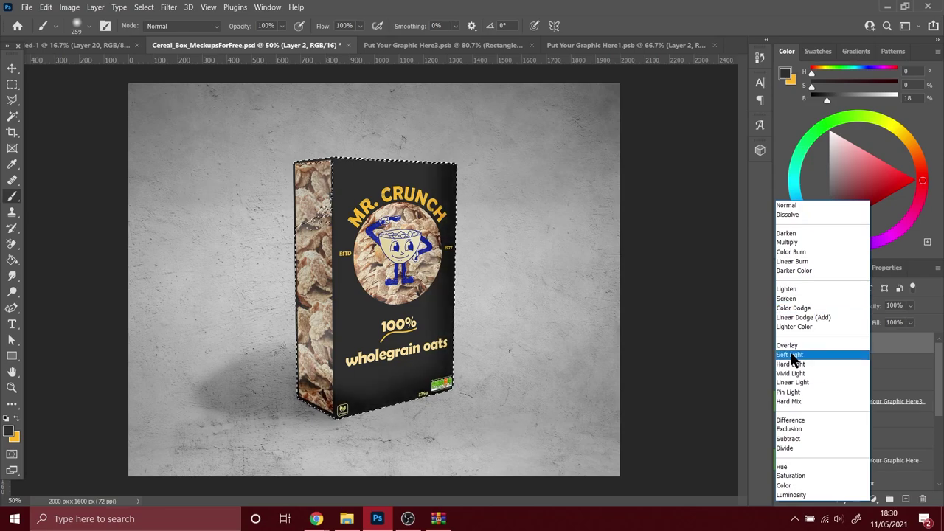
Step: Set the shading layer to Soft Light at 53% opacity and place a dark rectangle below the cereal strip
{"action": "left_click", "coordinate": [795, 357]}
{"action": "left_click_drag", "start_coordinate": [911, 306], "coordinate": [899, 322]}
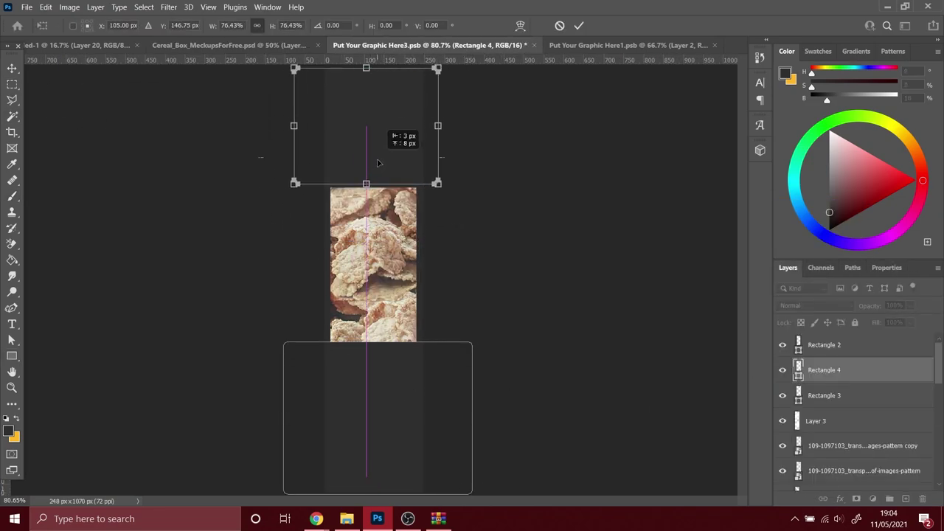
{"action": "left_click_drag", "start_coordinate": [378, 162], "coordinate": [419, 489]}
{"action": "key", "text": "Return"}
Step: Add Gadugi placeholder paragraph text below the cereal
{"action": "key", "text": "t"}
{"action": "left_click", "coordinate": [177, 25]}
{"action": "scroll", "coordinate": [162, 95], "scroll_direction": "up", "scroll_amount": 10}
{"action": "left_click", "coordinate": [169, 116]}
{"action": "key", "text": "Escape"}
{"action": "left_click_drag", "start_coordinate": [414, 488], "coordinate": [414, 488]}
{"action": "key", "text": "ctrl+plus"}
{"action": "key", "text": "ctrl+plus"}
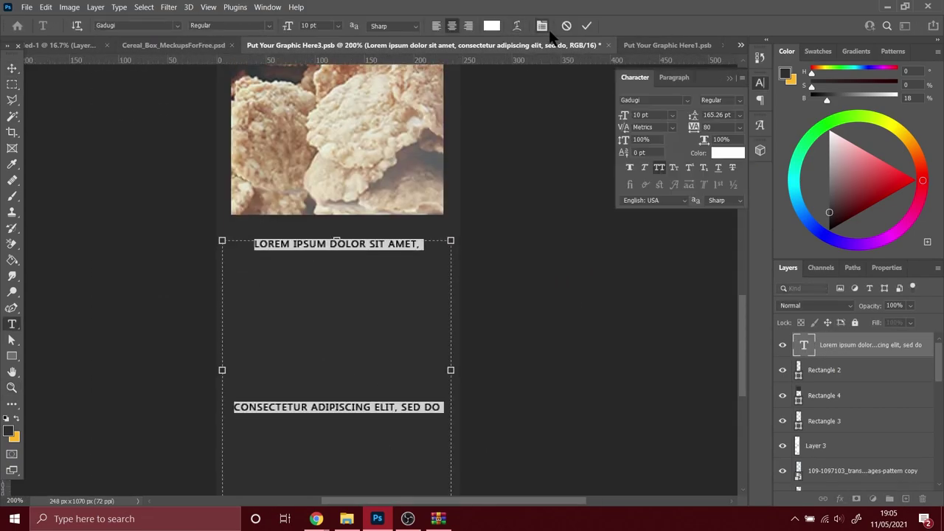
{"action": "key", "text": "ctrl+Return"}
Step: Fit the whole strip on screen and compare against the cereal box mockup
{"action": "key", "text": "z"}
{"action": "right_click", "coordinate": [270, 281]}
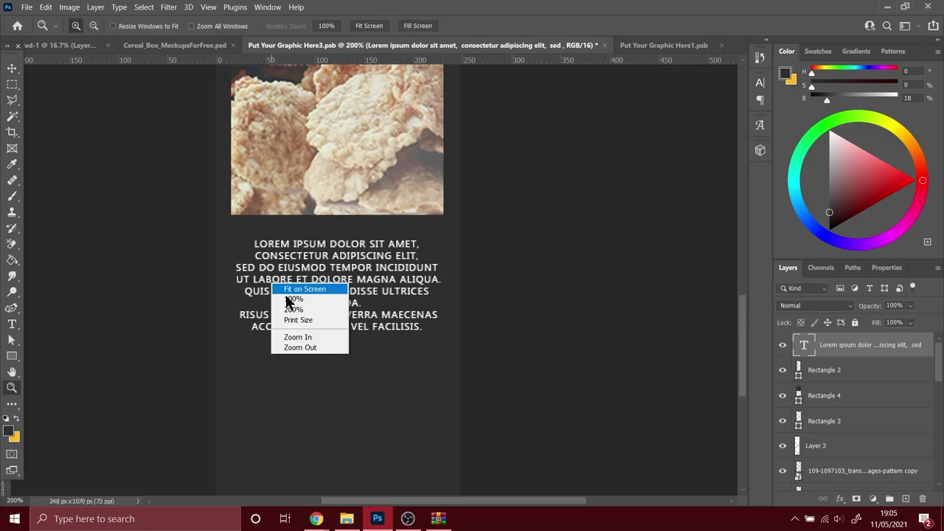
{"action": "left_click", "coordinate": [292, 287]}
{"action": "left_click", "coordinate": [57, 139]}
{"action": "left_click", "coordinate": [442, 45]}
Step: Add a 'MR. CRUNCH' title above the cereal in Berlin Sans FB Demi, 48 pt, colour #fac421
{"action": "key", "text": "t"}
{"action": "left_click_drag", "start_coordinate": [326, 77], "coordinate": [414, 178]}
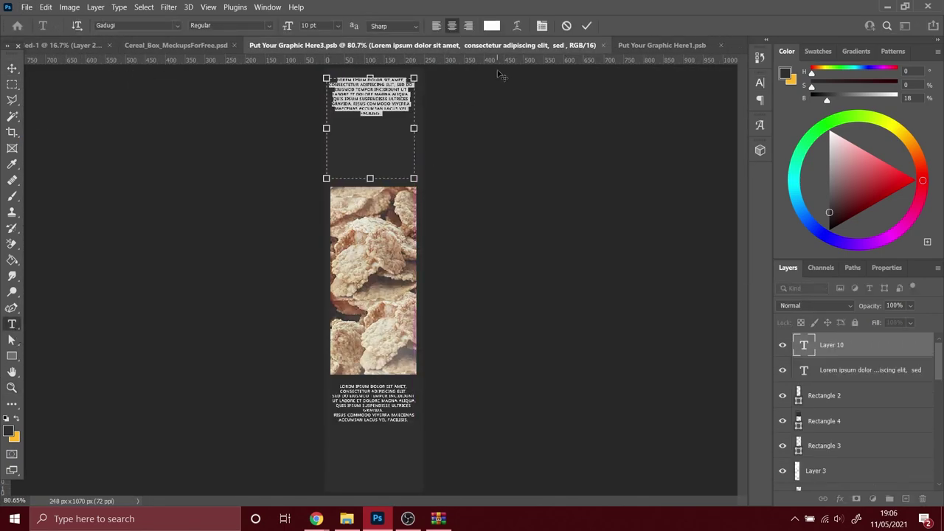
{"action": "left_click", "coordinate": [177, 25]}
{"action": "left_click", "coordinate": [147, 40]}
{"action": "left_click", "coordinate": [338, 25]}
{"action": "left_click", "coordinate": [343, 154]}
{"action": "left_click", "coordinate": [491, 25]}
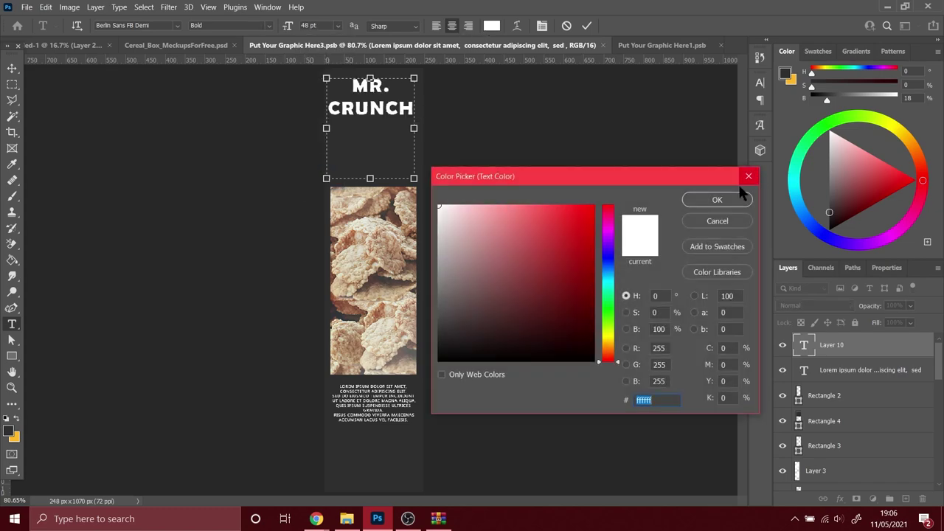
{"action": "type", "text": "fac421"}
{"action": "left_click", "coordinate": [717, 199]}
{"action": "key", "text": "ctrl+Return"}
Step: Move the MR. CRUNCH title near the top, save the side panel, and check the updated mockup
{"action": "key", "text": "v"}
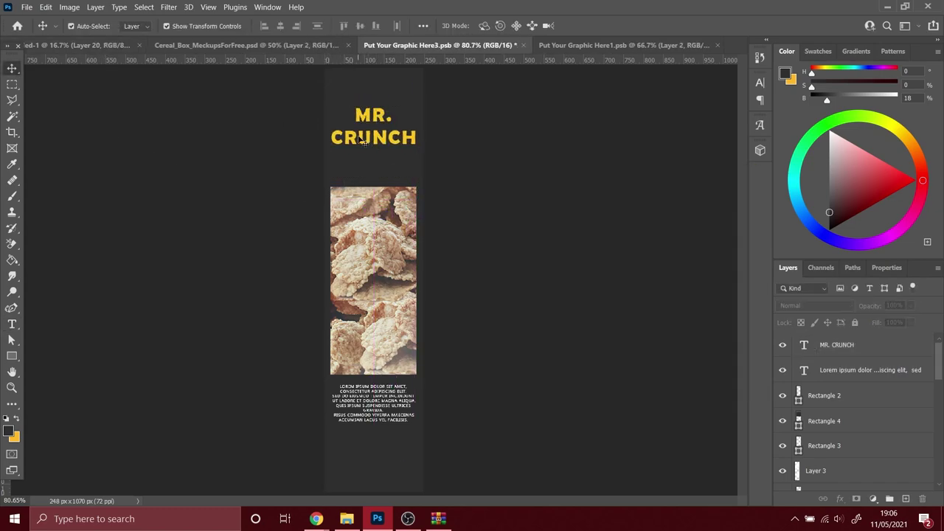
{"action": "left_click_drag", "start_coordinate": [361, 137], "coordinate": [360, 125]}
{"action": "key", "text": "ctrl+s"}
{"action": "left_click", "coordinate": [244, 45]}
{"action": "left_click", "coordinate": [73, 45]}
{"action": "left_click", "coordinate": [440, 45]}
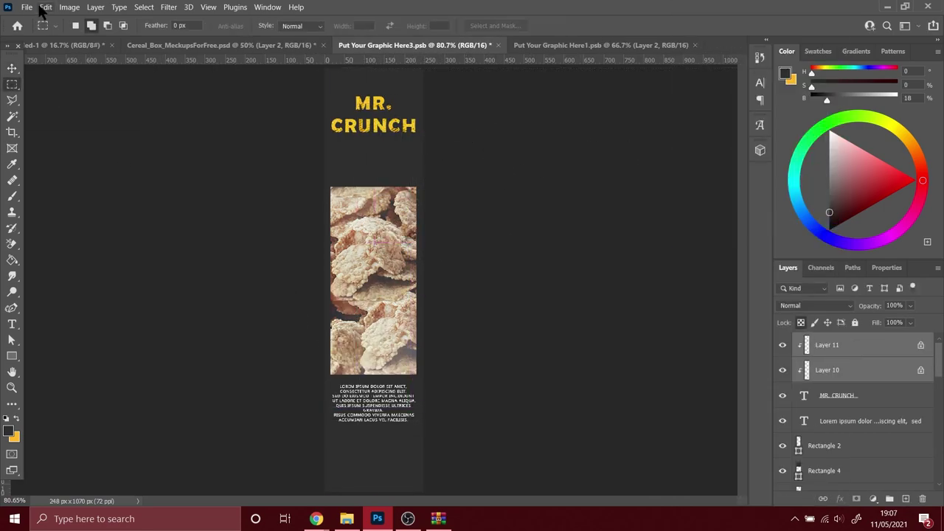
{"action": "left_click", "coordinate": [27, 7]}
{"action": "left_click", "coordinate": [44, 173]}
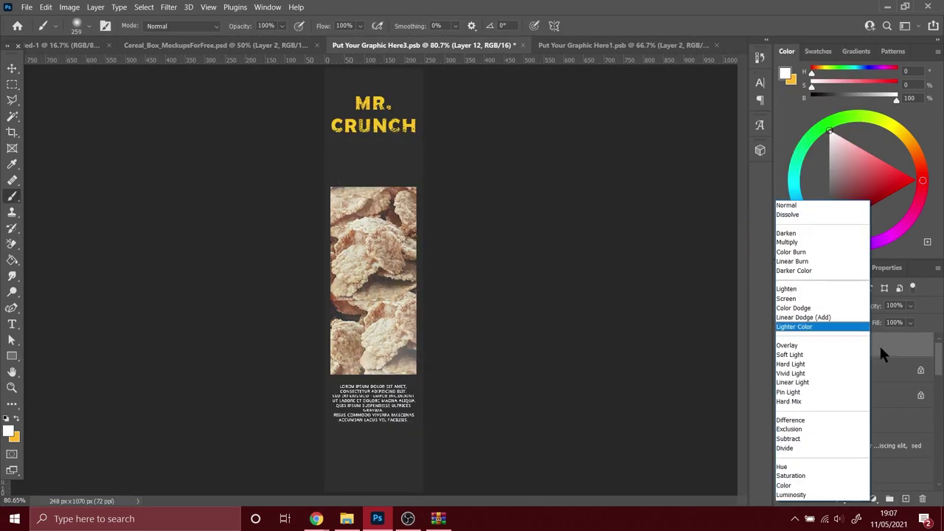
Step: Paint a soft haze over the cereal image on a lower layer set to Soft Light
{"action": "mouse_move", "coordinate": [818, 396]}
{"action": "left_mouse_down"}
{"action": "mouse_move", "coordinate": [841, 435]}
{"action": "mouse_move", "coordinate": [841, 483]}
{"action": "left_mouse_up"}
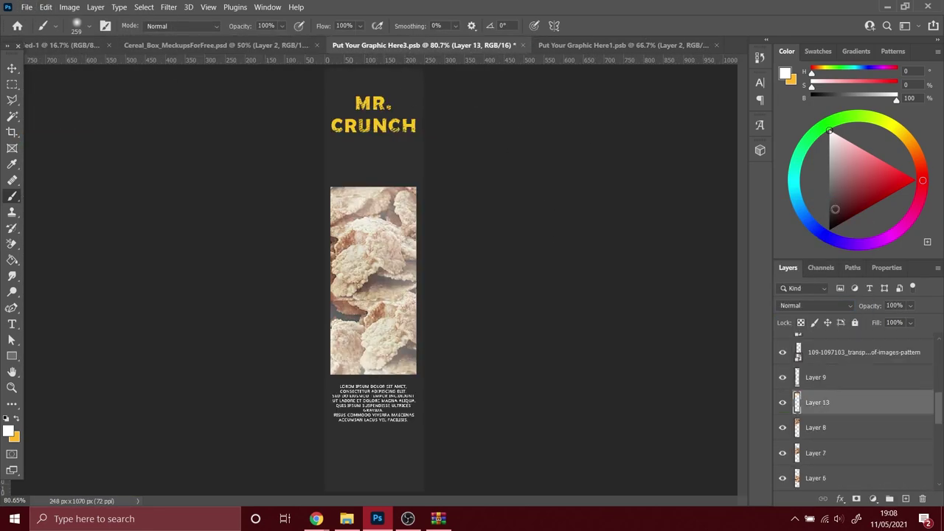
{"action": "mouse_move", "coordinate": [373, 332]}
{"action": "left_mouse_down"}
{"action": "mouse_move", "coordinate": [295, 158]}
{"action": "mouse_move", "coordinate": [310, 433]}
{"action": "left_mouse_up"}
{"action": "left_click", "coordinate": [815, 305]}
{"action": "left_click", "coordinate": [799, 361]}
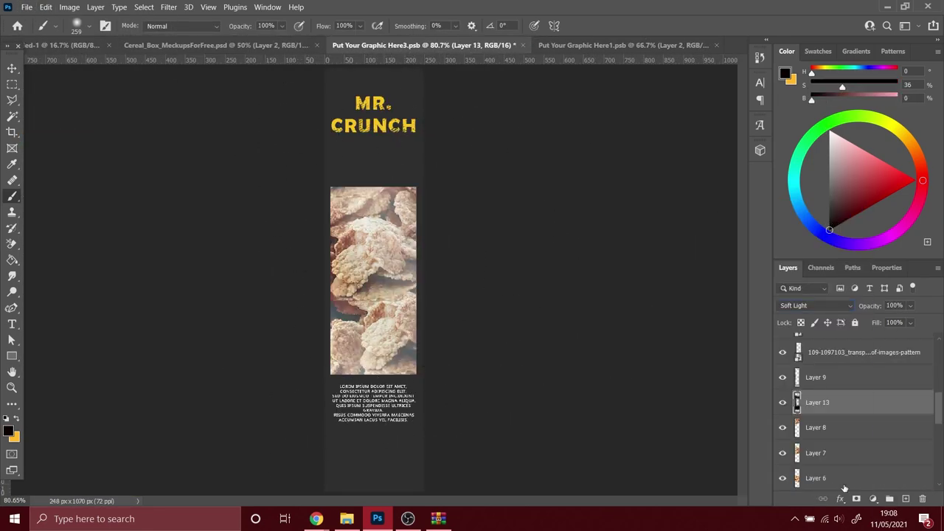
Step: In the cereal box mockup, change the side shading's blend mode and add a layer above the front Effect
{"action": "left_click", "coordinate": [181, 47]}
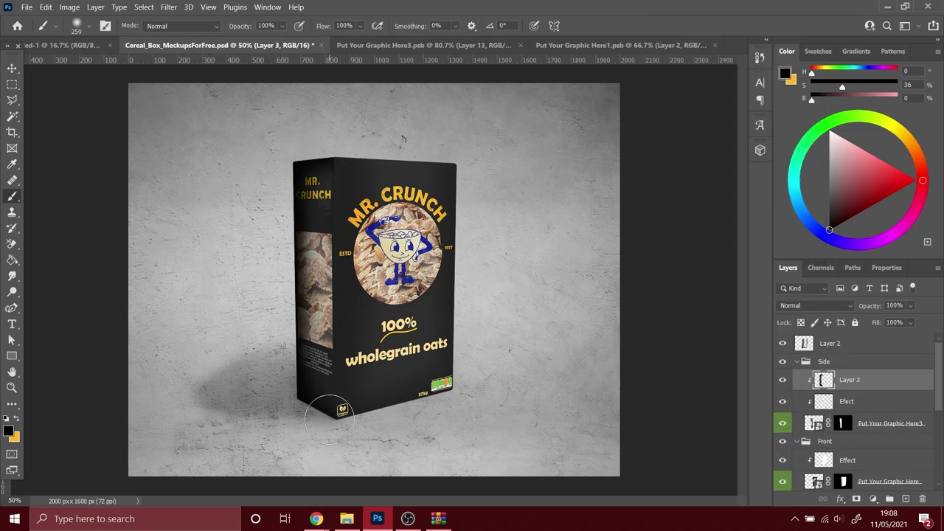
{"action": "left_click", "coordinate": [815, 305]}
{"action": "left_click", "coordinate": [849, 258]}
{"action": "scroll", "coordinate": [856, 413], "scroll_direction": "down", "scroll_amount": 1}
{"action": "left_click", "coordinate": [849, 417]}
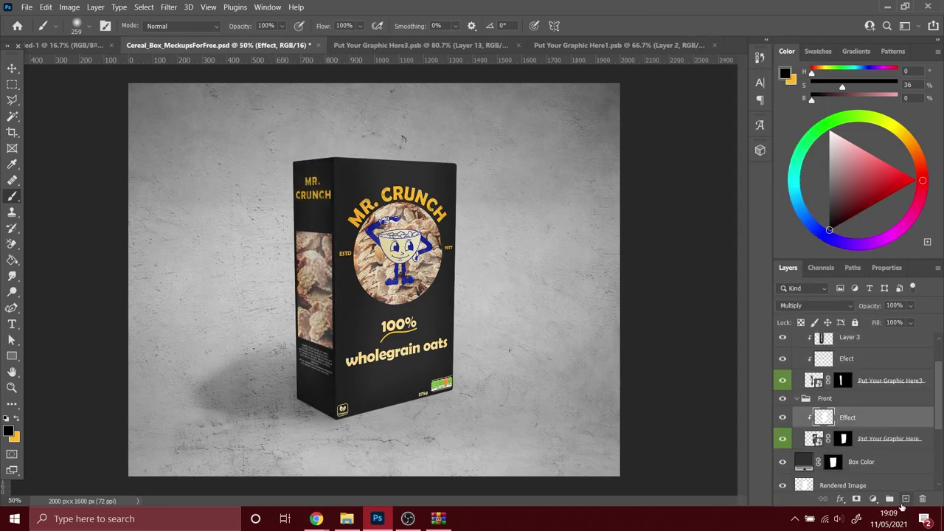
{"action": "left_click", "coordinate": [906, 499]}
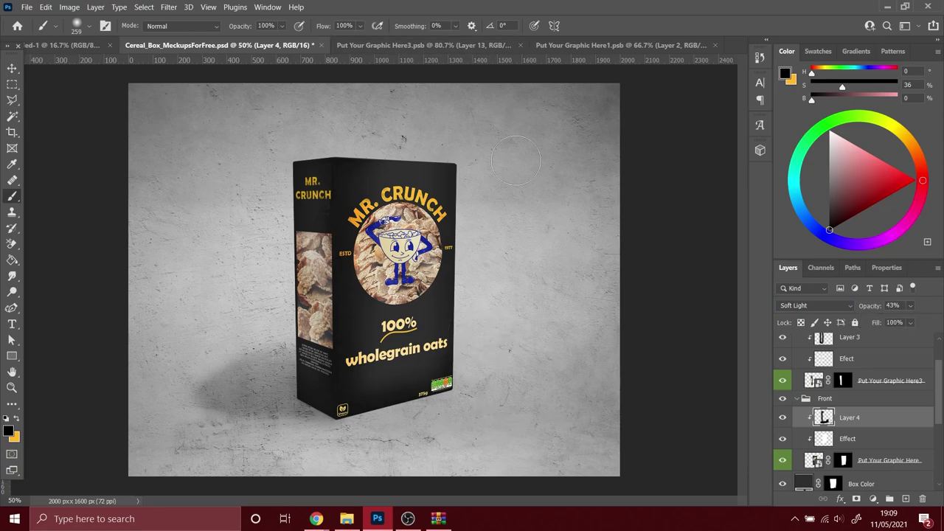
Step: Zoom out to view the whole mockup and select the textured wall layer
{"action": "key", "text": "z"}
{"action": "right_click", "coordinate": [242, 366]}
{"action": "left_click", "coordinate": [289, 436]}
{"action": "scroll", "coordinate": [856, 413], "scroll_direction": "down", "scroll_amount": 3}
{"action": "left_click", "coordinate": [837, 455]}
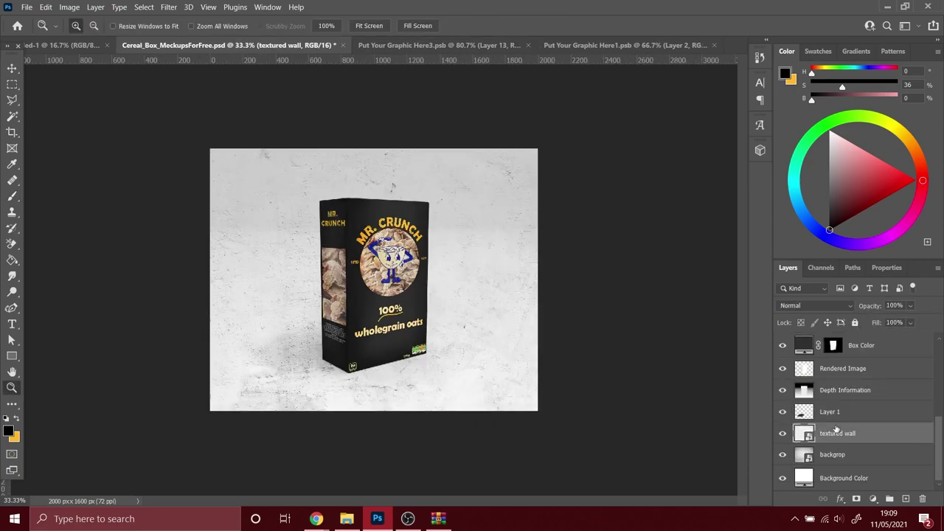
{"action": "left_click", "coordinate": [27, 7]}
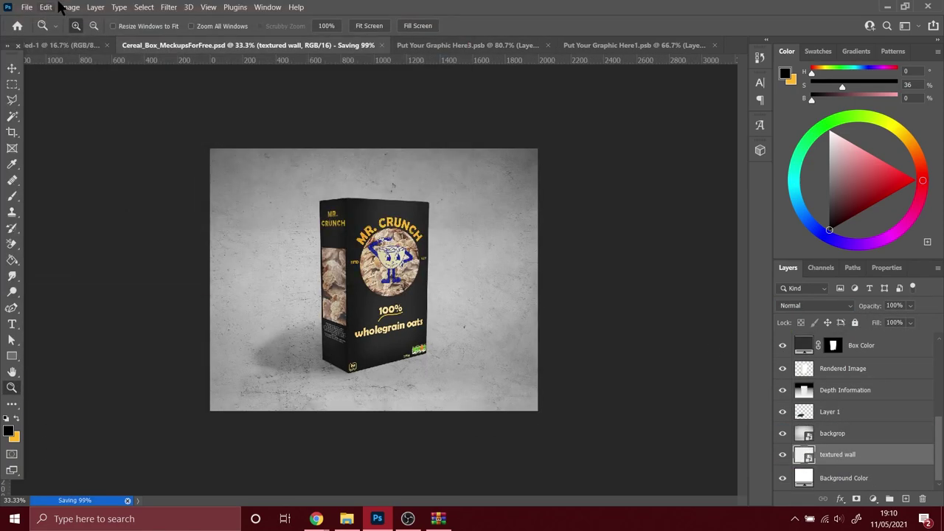